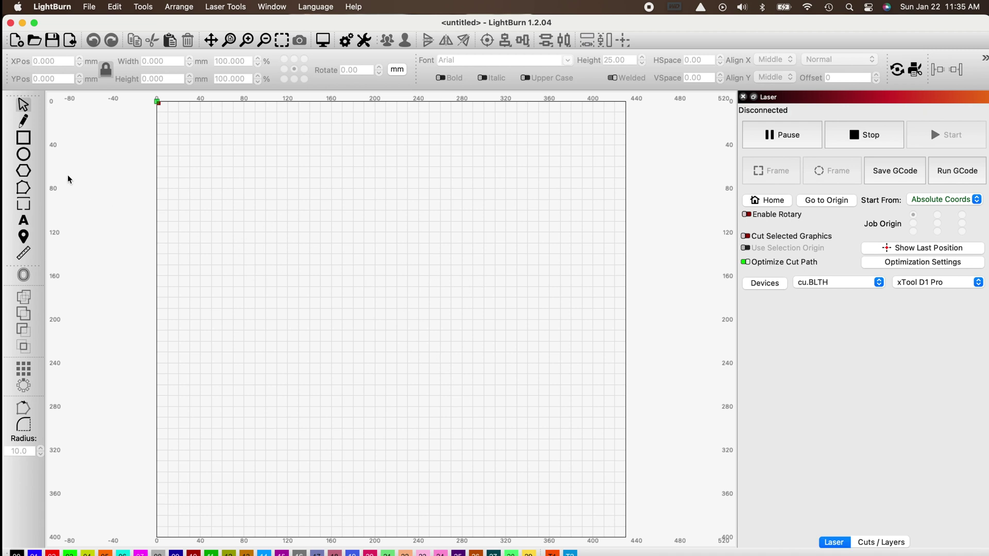
# Step: Draw a rectangle about 26 mm wide and 18 mm high in the upper part of the workspace
pyautogui.click(26, 139)
pyautogui.moveTo(318, 236); pyautogui.dragTo(318, 235)
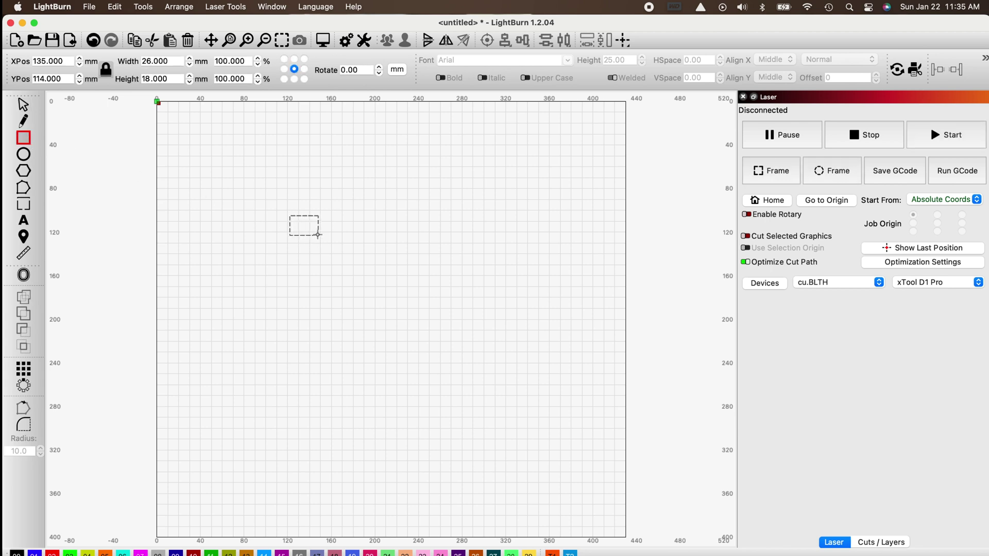
pyautogui.click(23, 105)
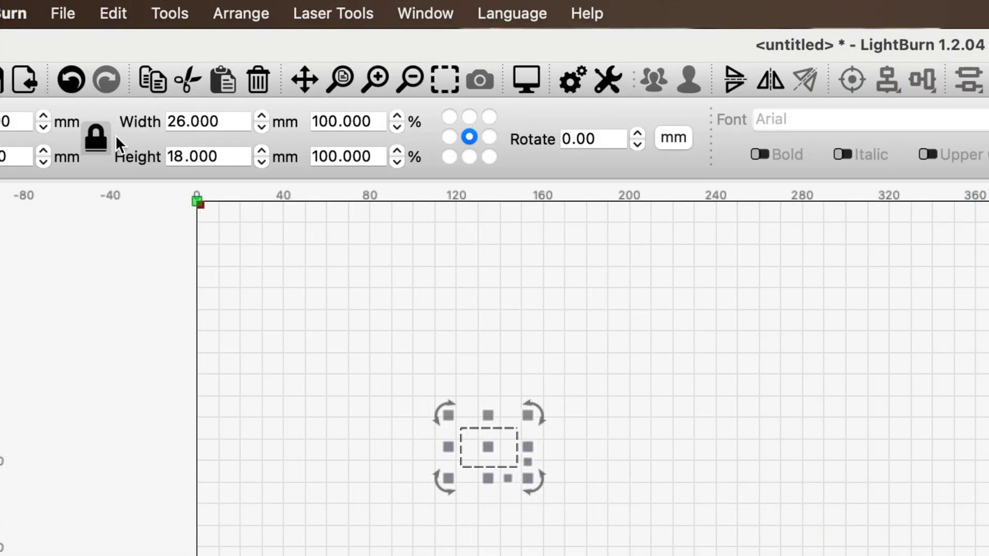
# Step: Unlock the rectangle's aspect ratio and set both its width and height to 5 mm
pyautogui.click(97, 137)
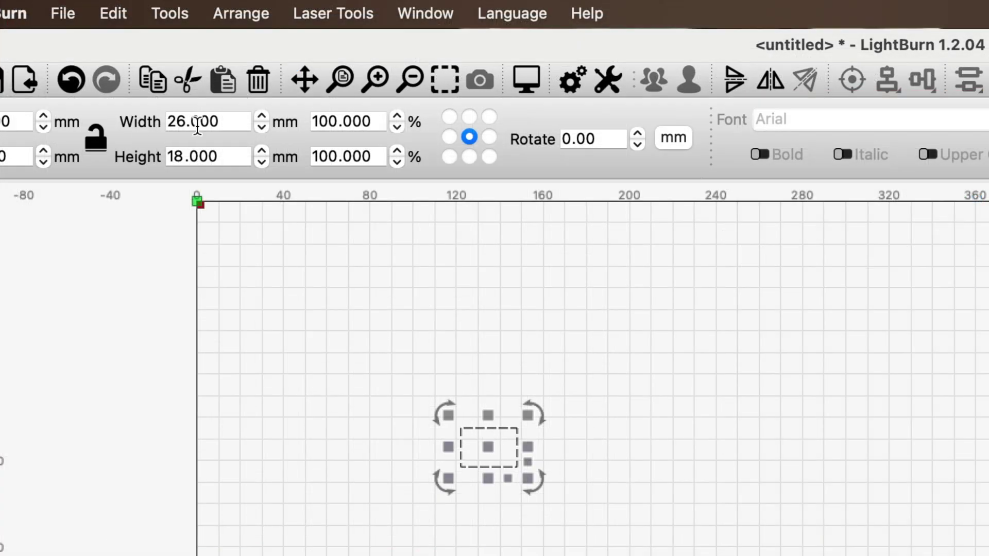
pyautogui.moveTo(227, 123); pyautogui.dragTo(140, 128)
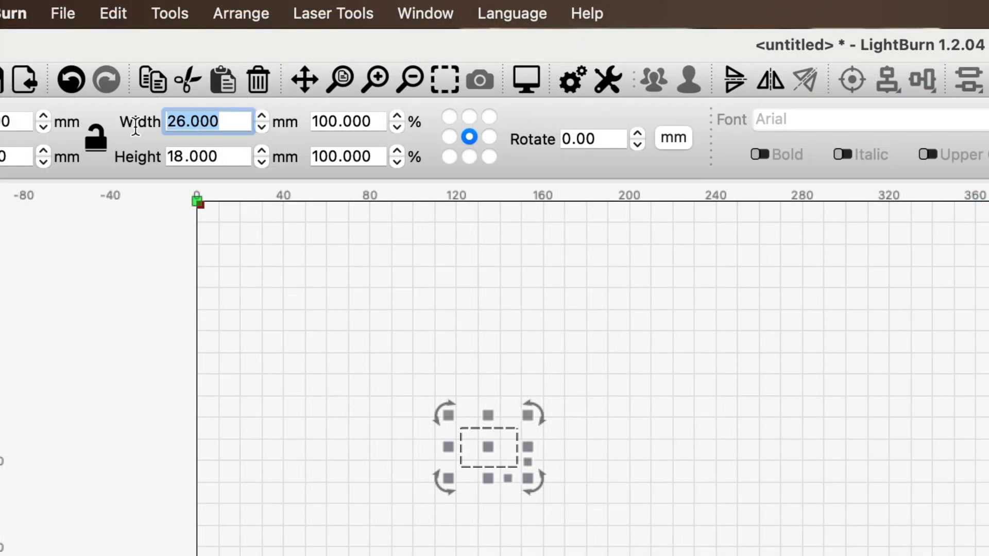
pyautogui.write('5')
pyautogui.press('Return')
pyautogui.moveTo(227, 156); pyautogui.dragTo(126, 159)
pyautogui.write('5')
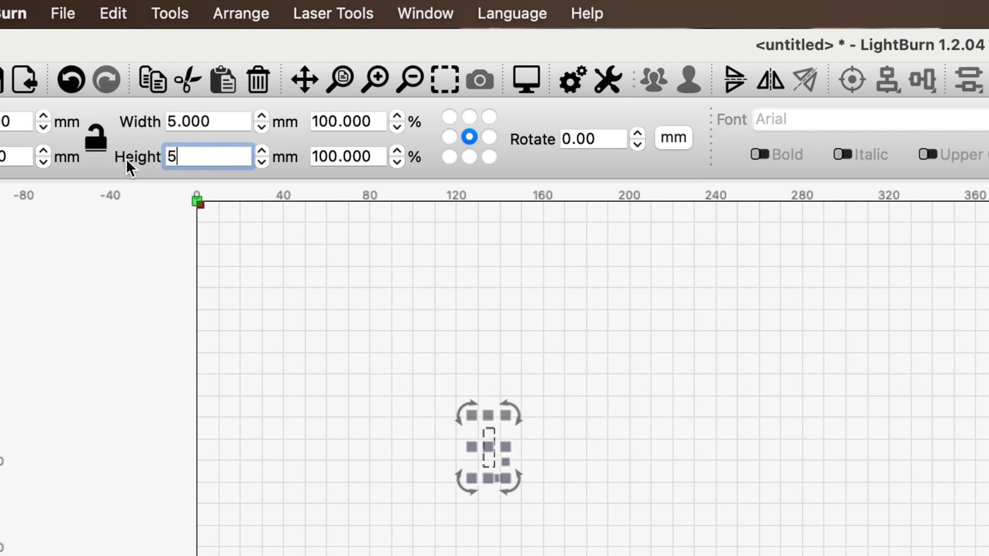
pyautogui.press('Return')
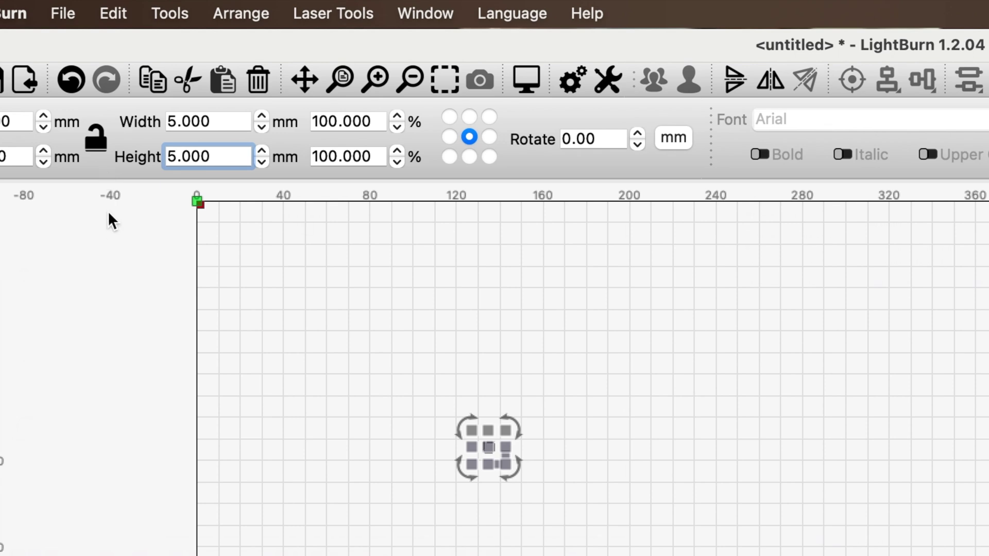
pyautogui.click(475, 475)
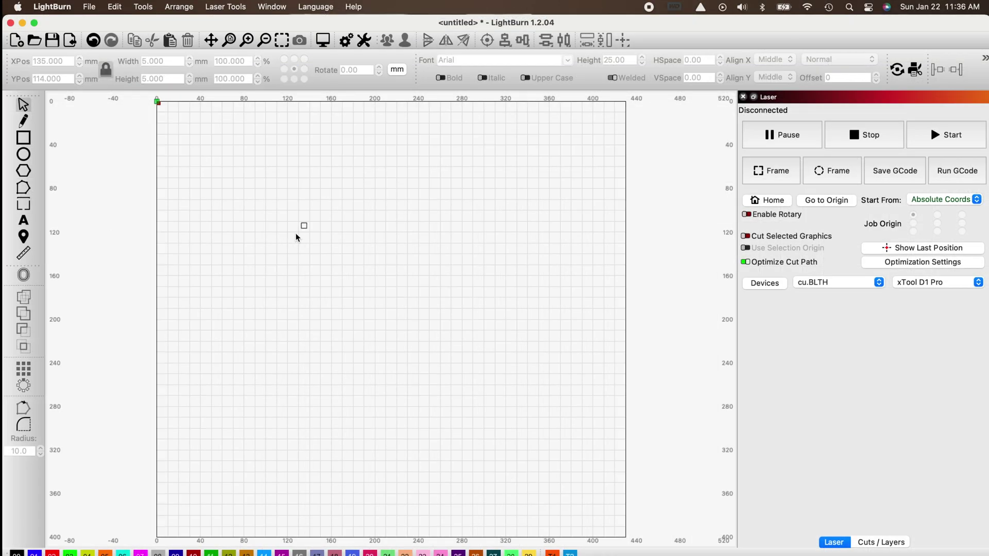
# Step: Start a grid array of the small square with 10 columns and 10 rows
pyautogui.scroll(3, 297, 237)
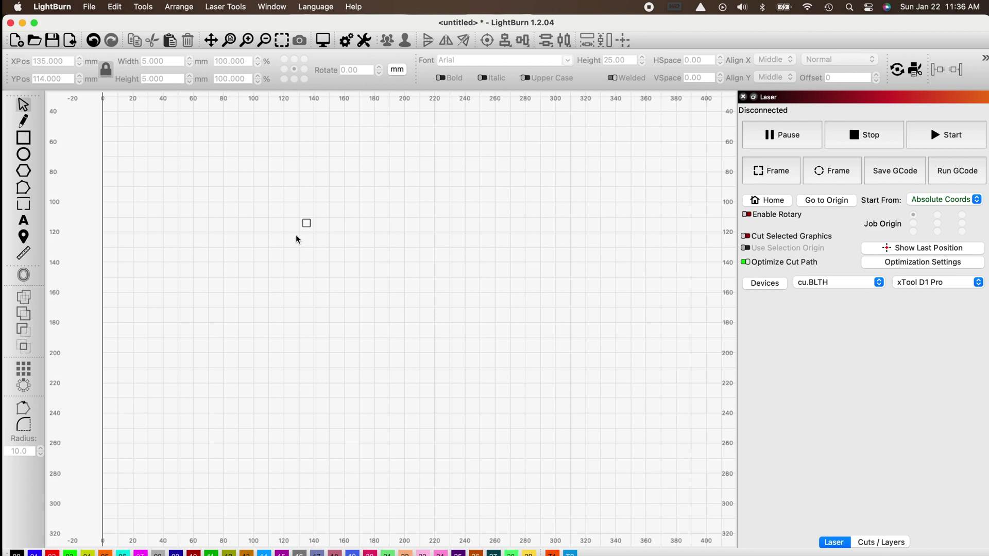
pyautogui.click(306, 224)
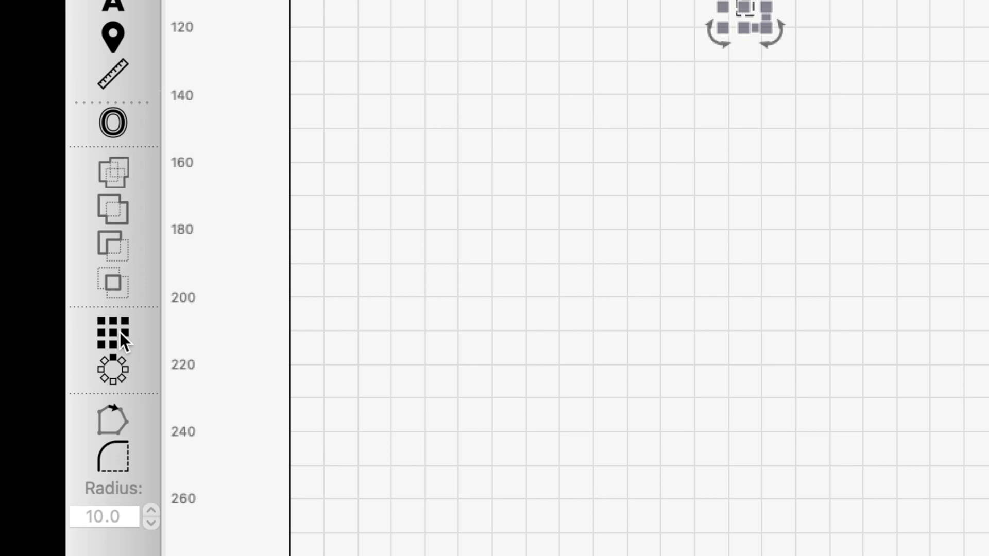
pyautogui.click(120, 333)
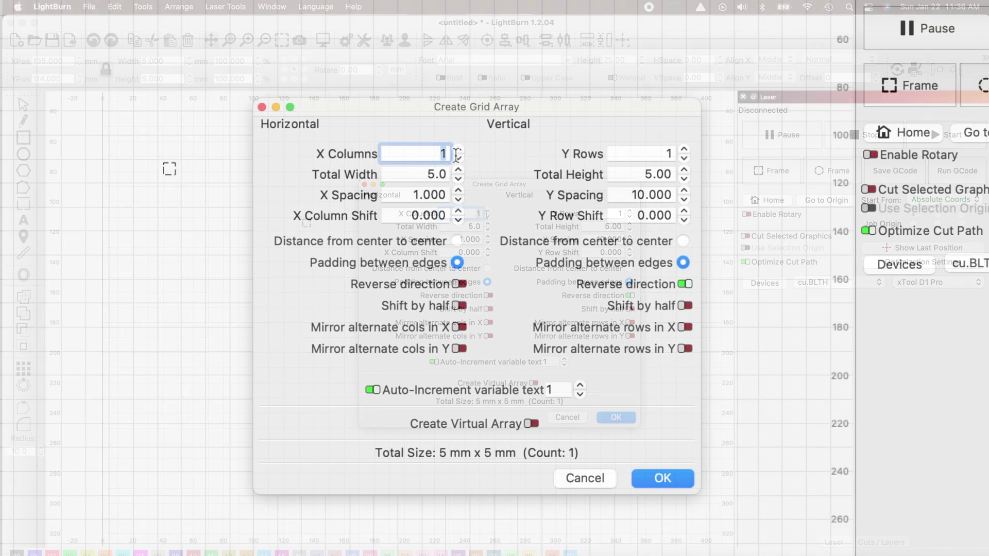
pyautogui.write('10')
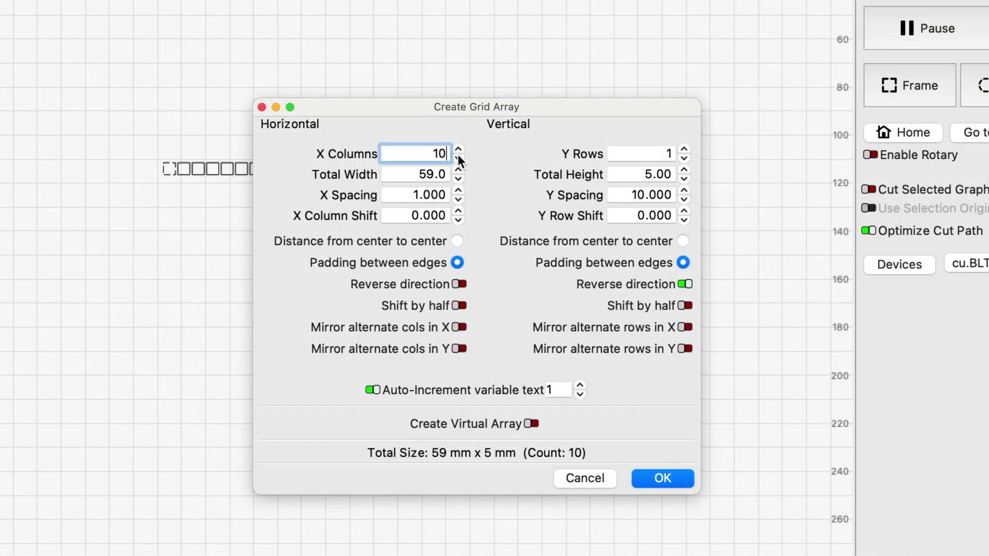
pyautogui.click(644, 153)
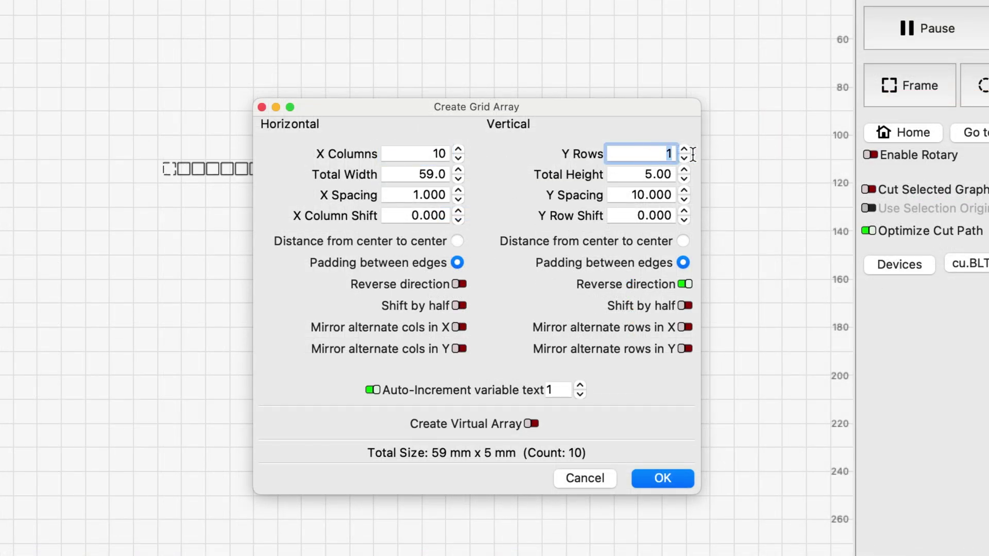
pyautogui.write('10')
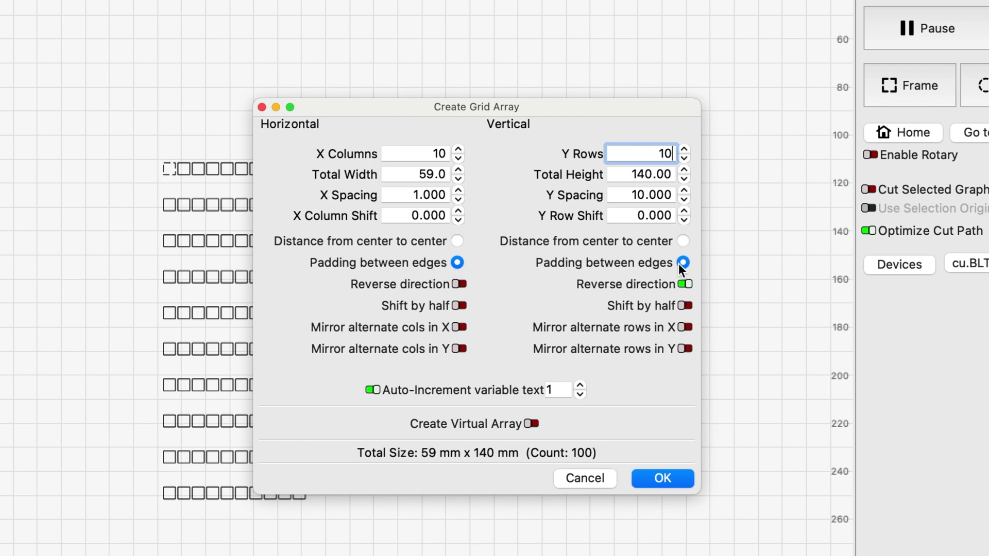
# Step: Set the array's vertical and horizontal spacing to 5 mm and create the grid
pyautogui.moveTo(625, 195); pyautogui.dragTo(678, 197)
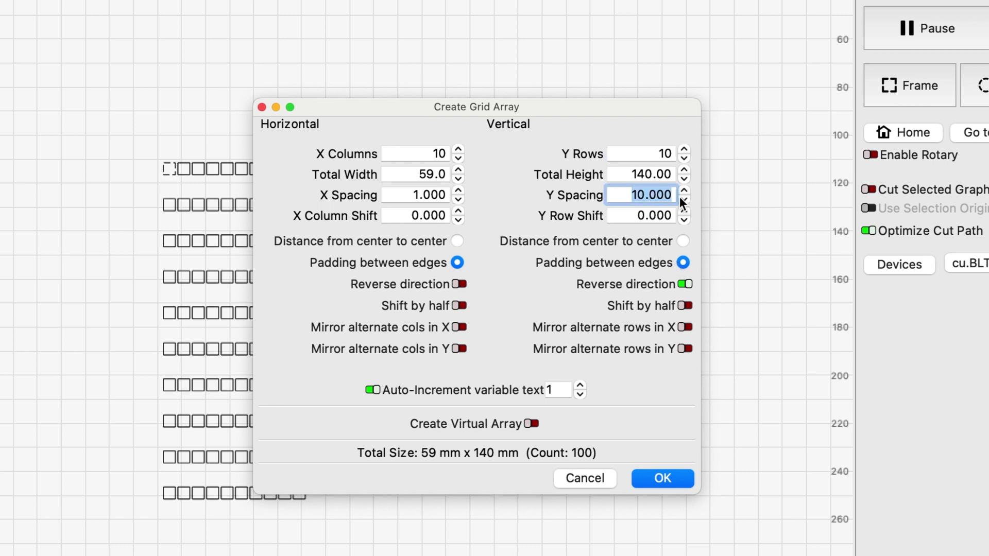
pyautogui.write('5')
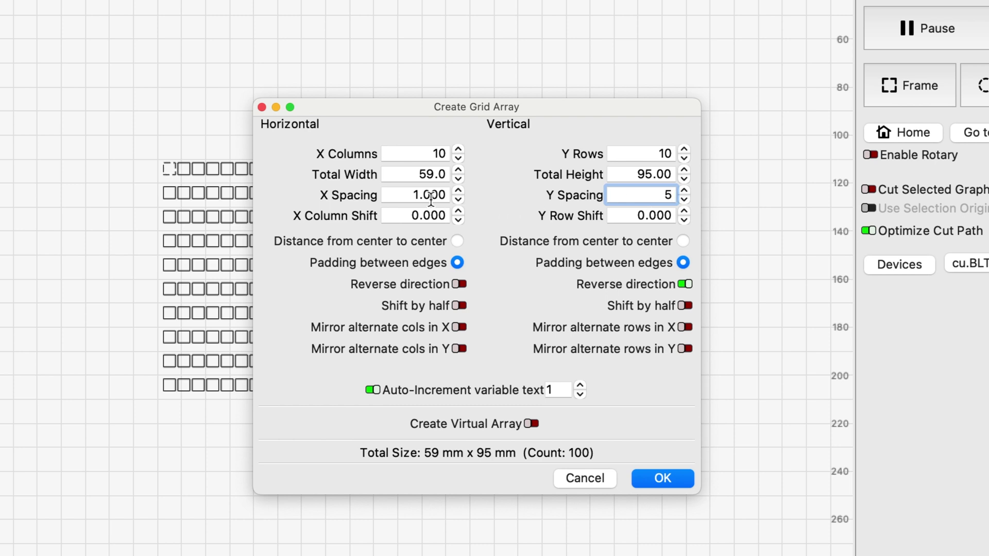
pyautogui.click(393, 195)
pyautogui.moveTo(425, 194); pyautogui.dragTo(459, 196)
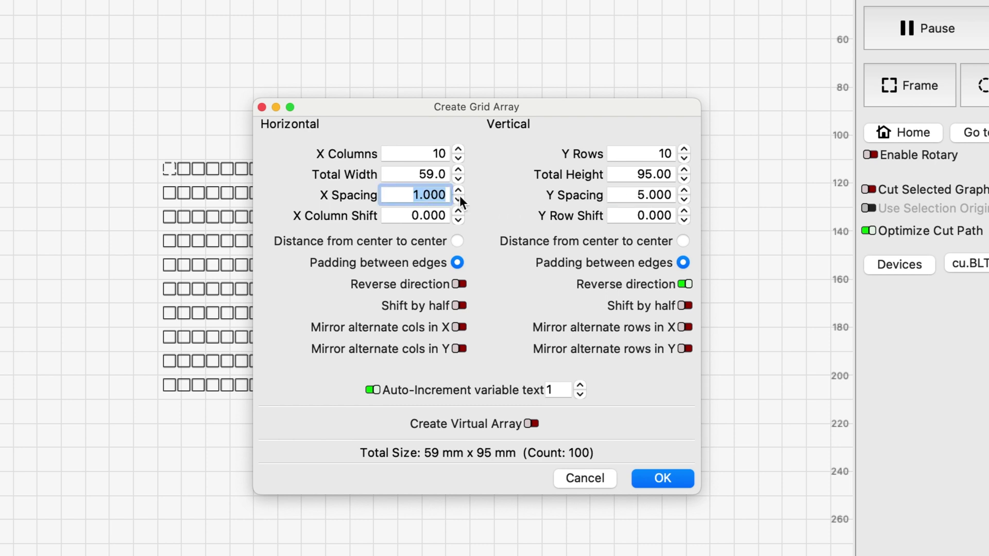
pyautogui.write('5')
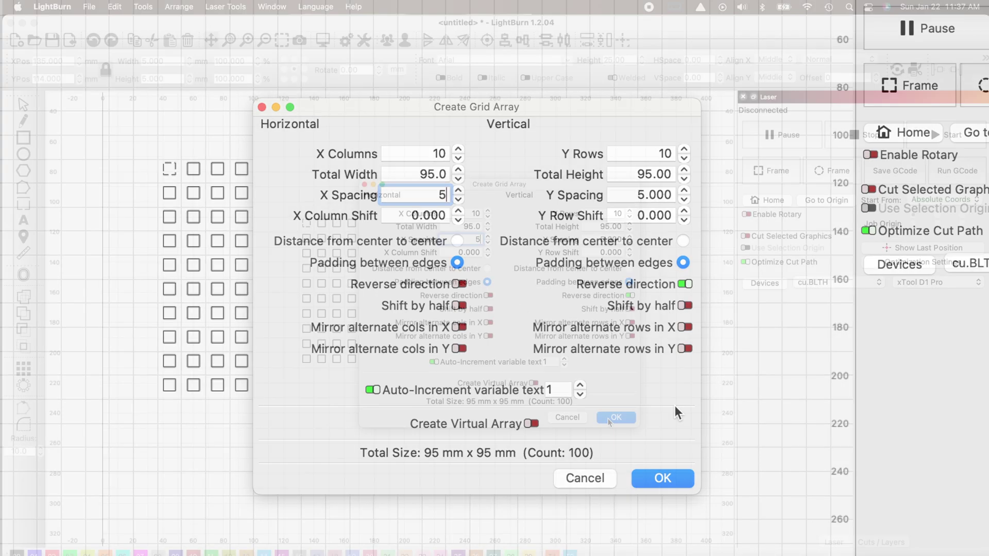
pyautogui.click(610, 419)
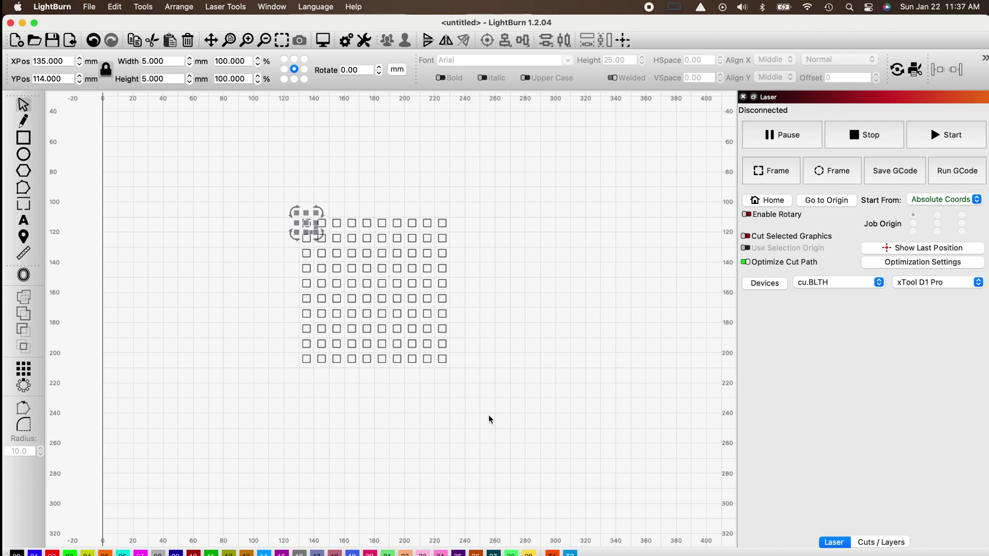
pyautogui.click(489, 415)
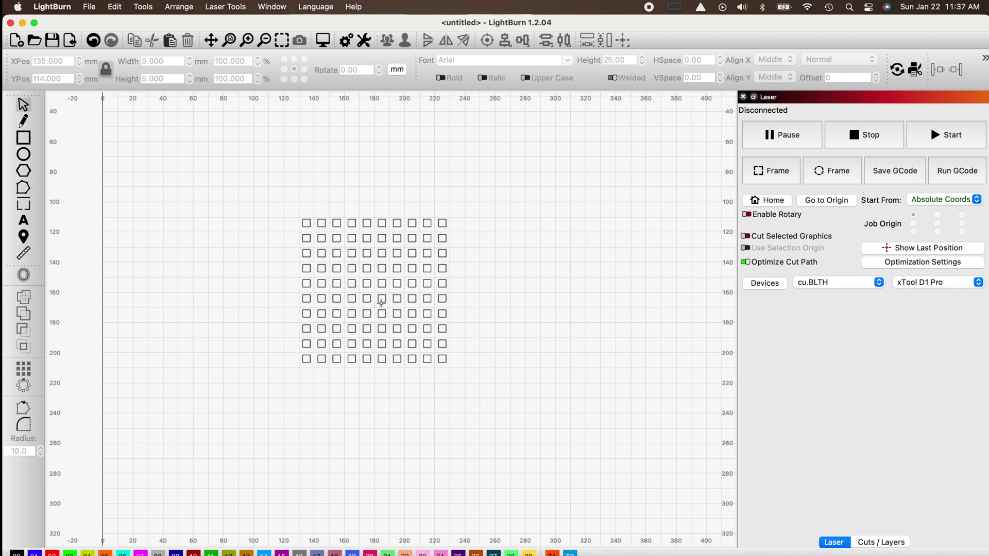
# Step: Add the text "50" near the grid's upper-left corner and move it clear of the squares
pyautogui.scroll(3, 369, 277)
pyautogui.scroll(1, 369, 277)
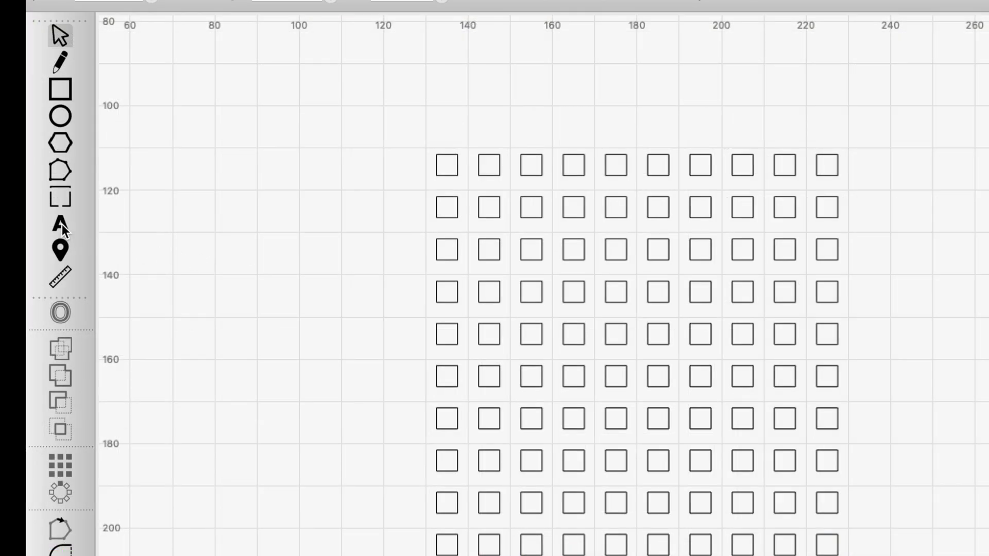
pyautogui.click(60, 224)
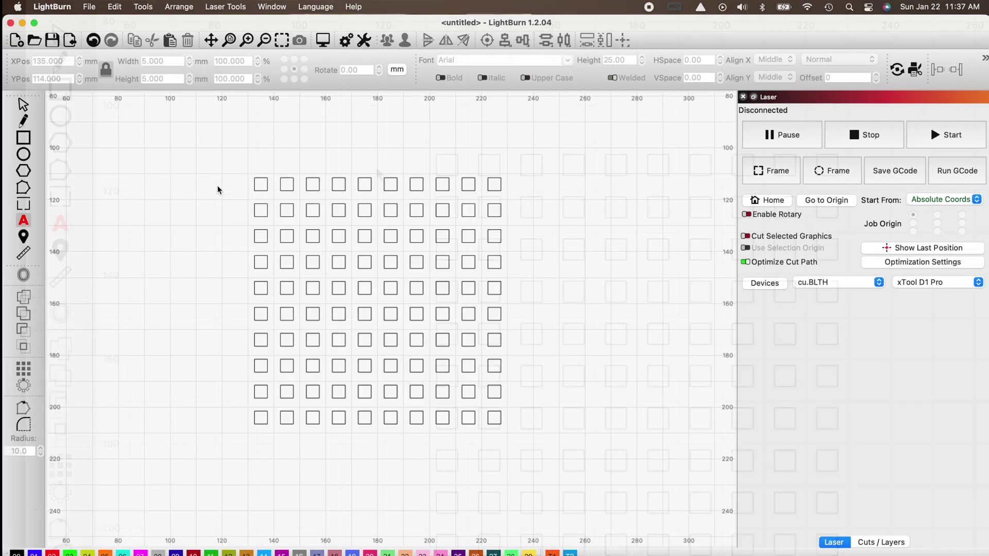
pyautogui.click(238, 189)
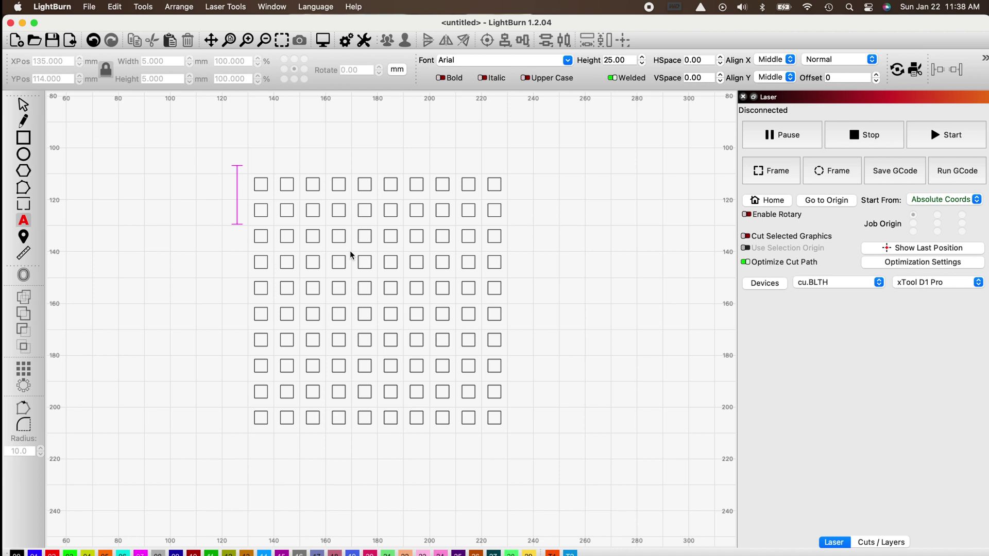
pyautogui.write('5')
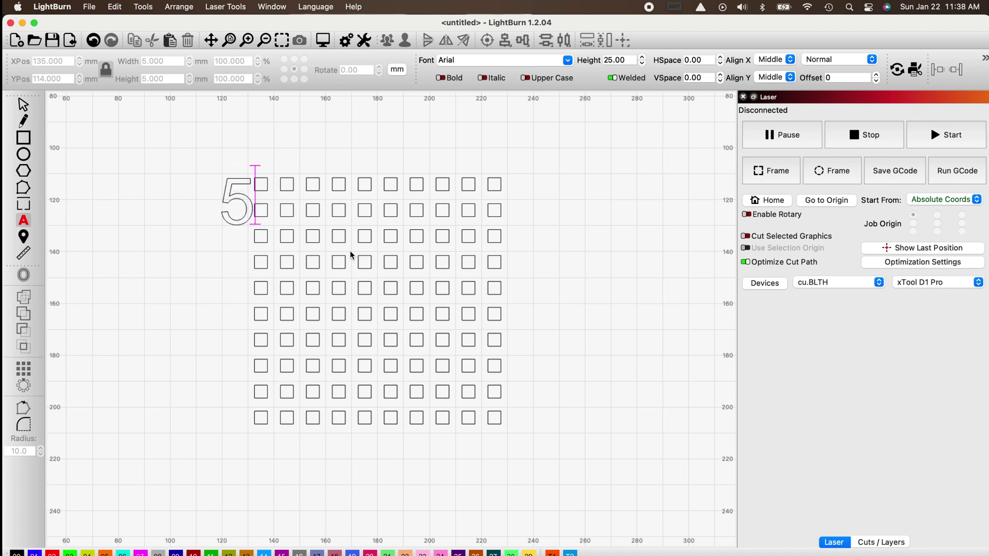
pyautogui.write('0')
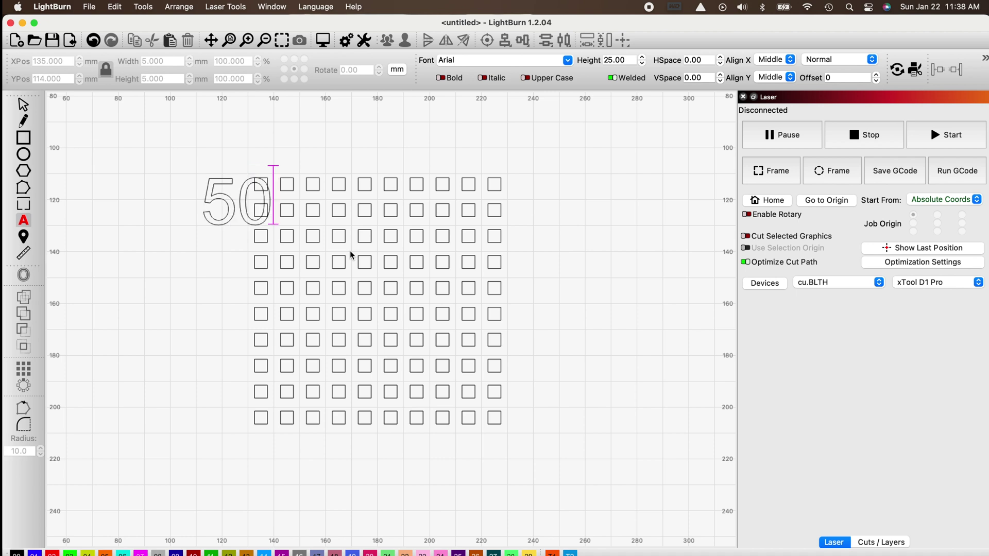
pyautogui.click(23, 105)
pyautogui.moveTo(227, 207); pyautogui.dragTo(182, 193)
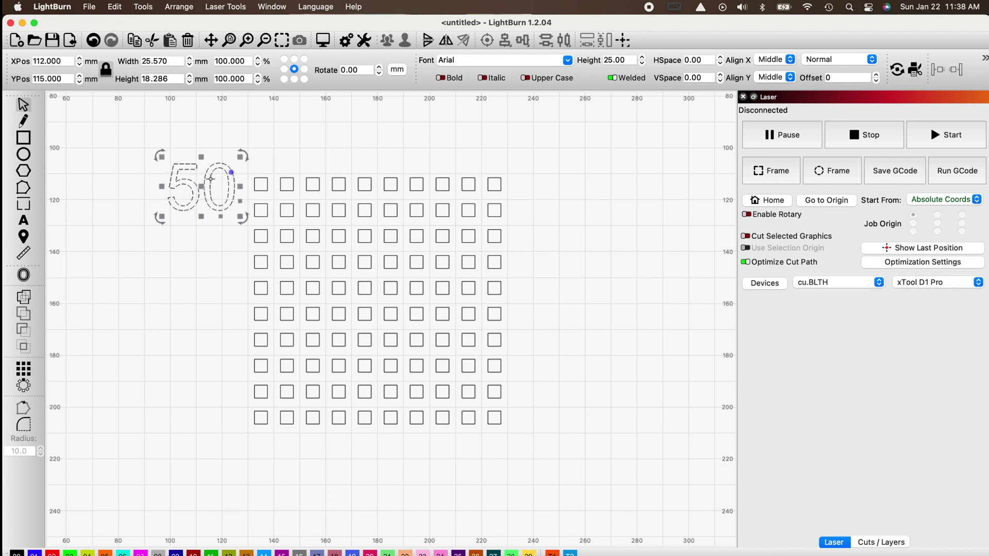
# Step: Set the text height of the "50" label to 5 mm
pyautogui.moveTo(642, 67); pyautogui.dragTo(642, 60)
pyautogui.click(630, 61)
pyautogui.press('BackSpace')
pyautogui.write('00')
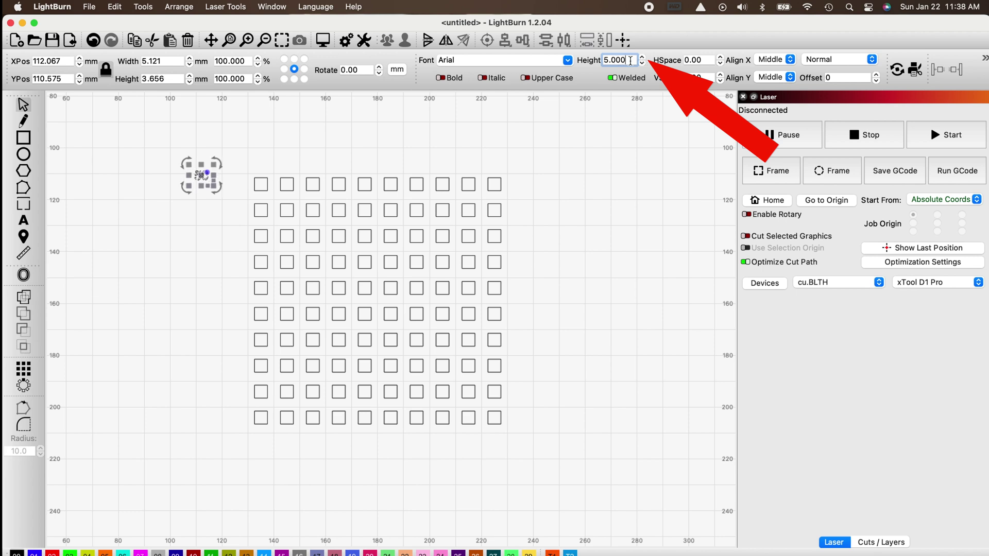
pyautogui.press('Return')
pyautogui.click(202, 246)
pyautogui.click(201, 175)
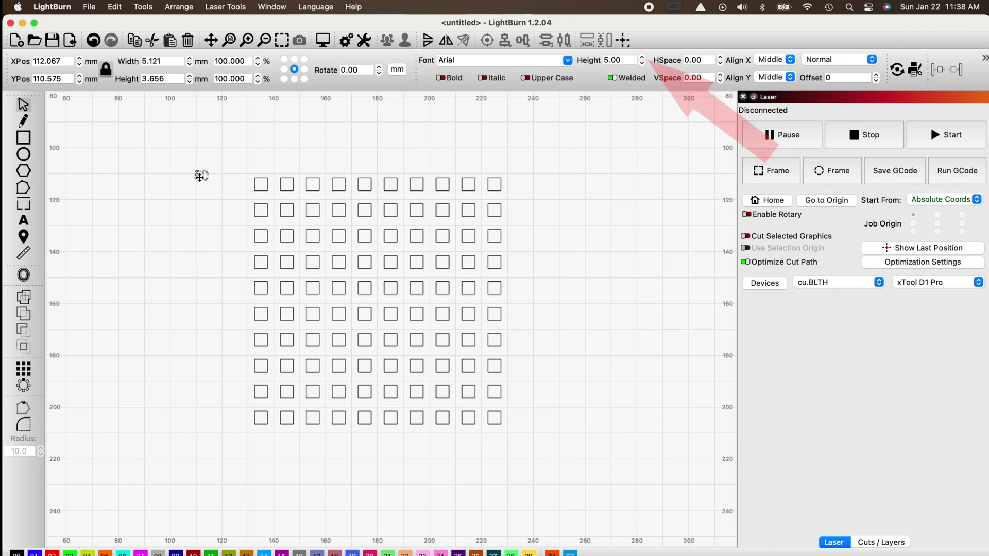
# Step: Move the "50" label directly beside the first square of the top row, centred on that row
pyautogui.moveTo(202, 176); pyautogui.dragTo(242, 189)
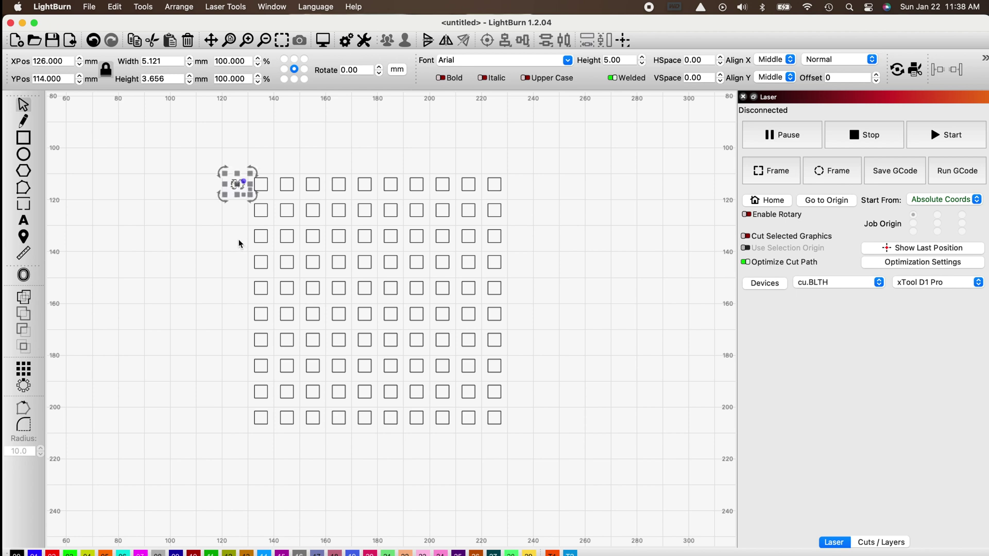
pyautogui.click(234, 215)
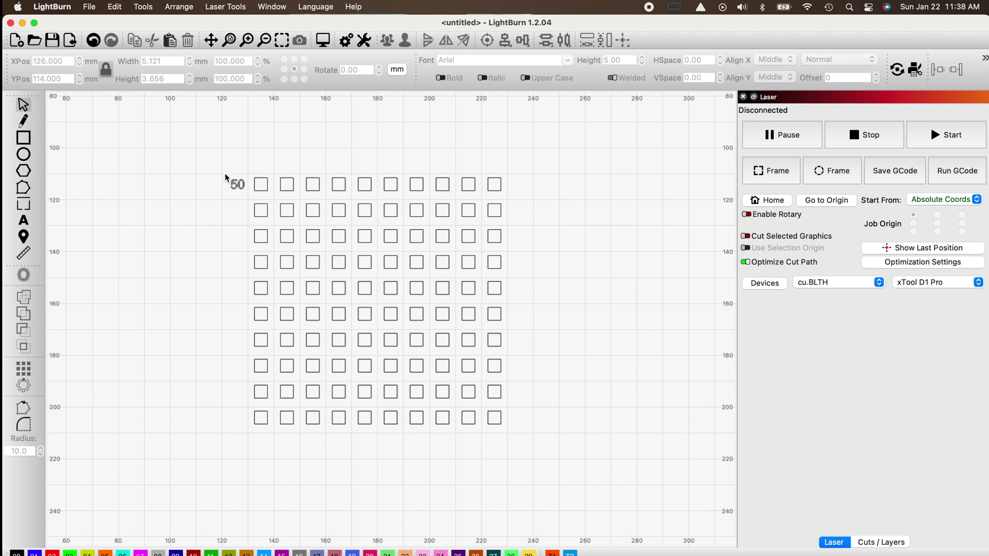
pyautogui.click(245, 196)
pyautogui.click(235, 222)
# Step: Duplicate the "50" label down the grid's left side so each of the ten rows has one
pyautogui.click(236, 185)
pyautogui.click(236, 185)
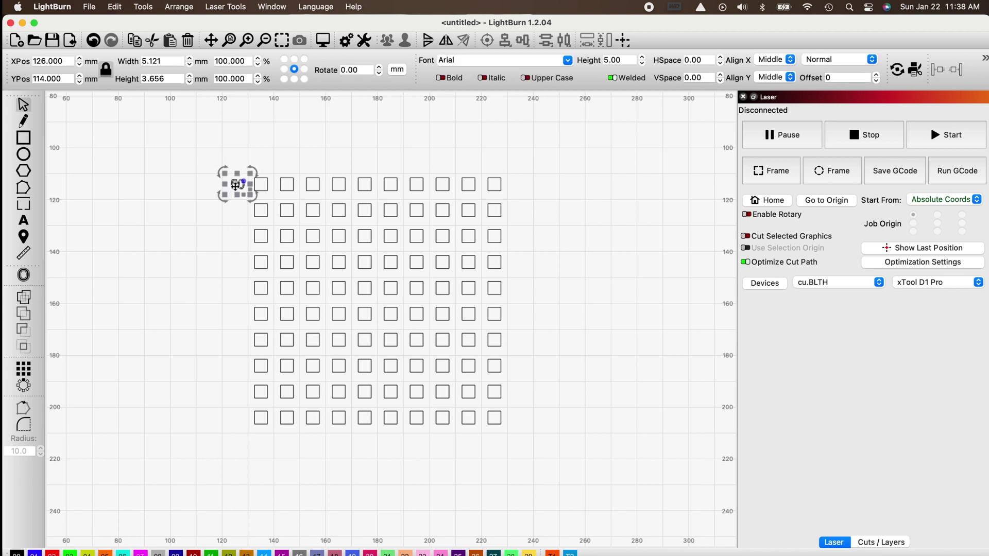
pyautogui.click(231, 217)
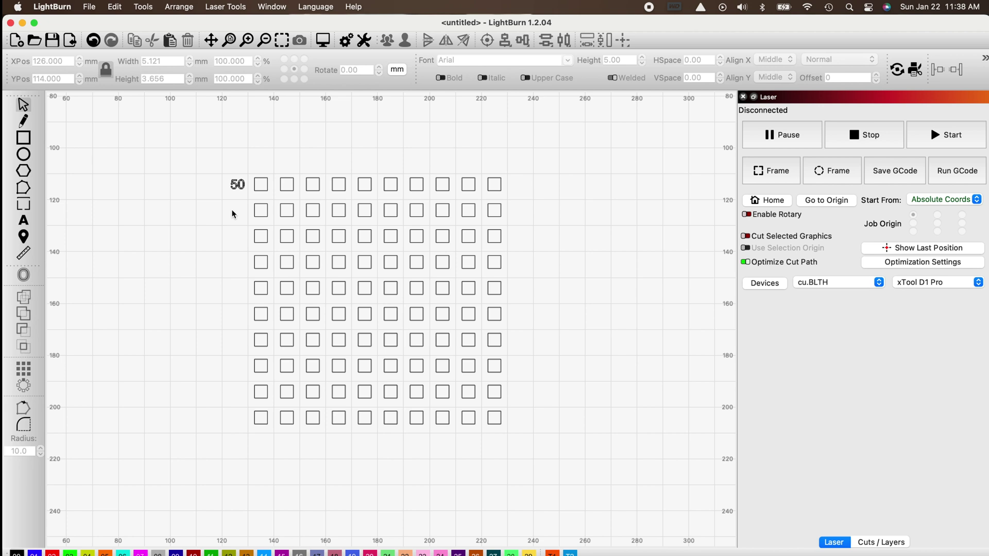
pyautogui.moveTo(237, 185); pyautogui.dragTo(237, 262)
pyautogui.press('super+d')
pyautogui.press('super+d')
pyautogui.press('super+d')
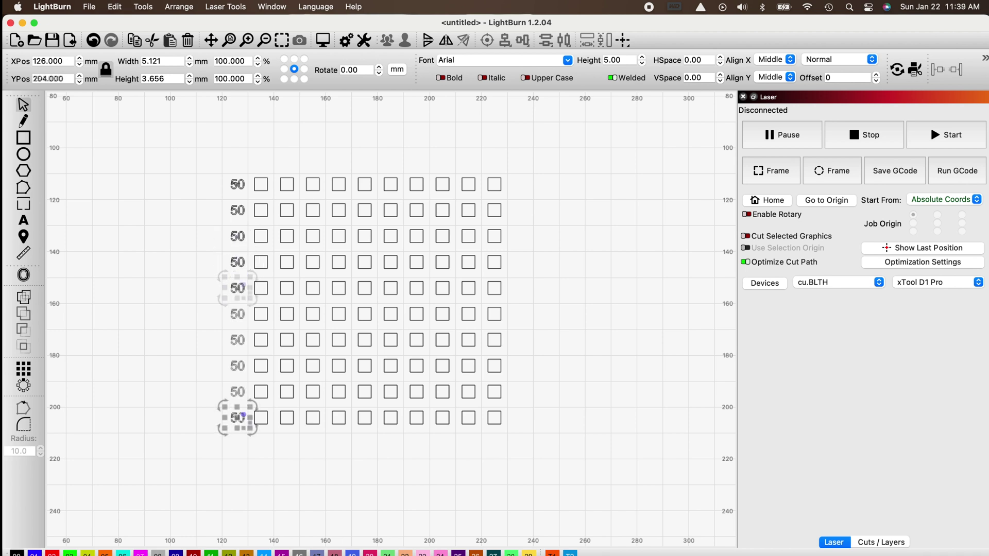
pyautogui.press('super+d')
# Step: Duplicate the "50" label along a line beneath the grid to label the columns
pyautogui.moveTo(237, 415); pyautogui.dragTo(419, 443)
pyautogui.press('super+d')
pyautogui.press('super+d')
pyautogui.press('super+d')
pyautogui.press('super+d')
pyautogui.press('super+d')
pyautogui.press('super+d')
# Step: Change the second row's label to 80 and the third row's label to 100
pyautogui.click(237, 210)
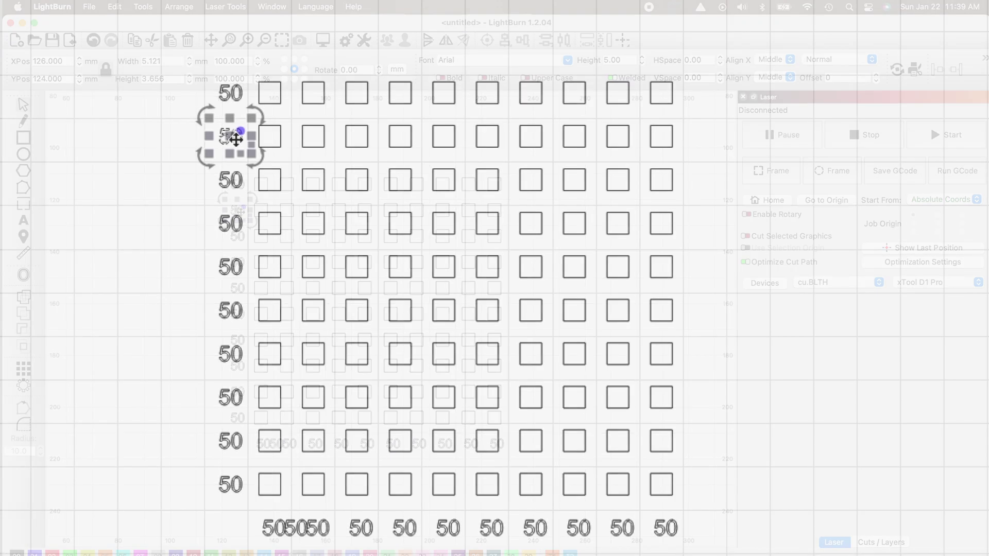
pyautogui.doubleClick(231, 136)
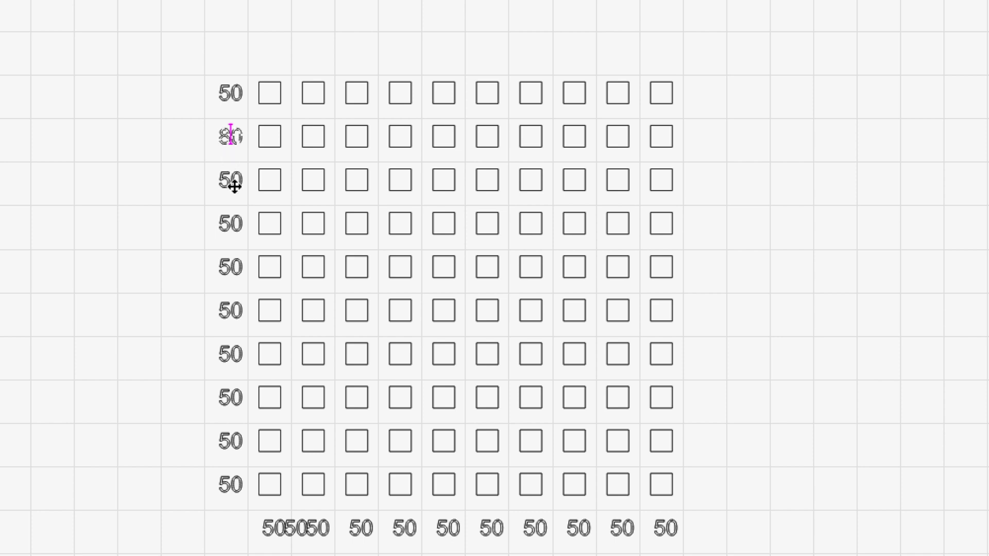
pyautogui.doubleClick(231, 180)
pyautogui.press('BackSpace')
pyautogui.write('100')
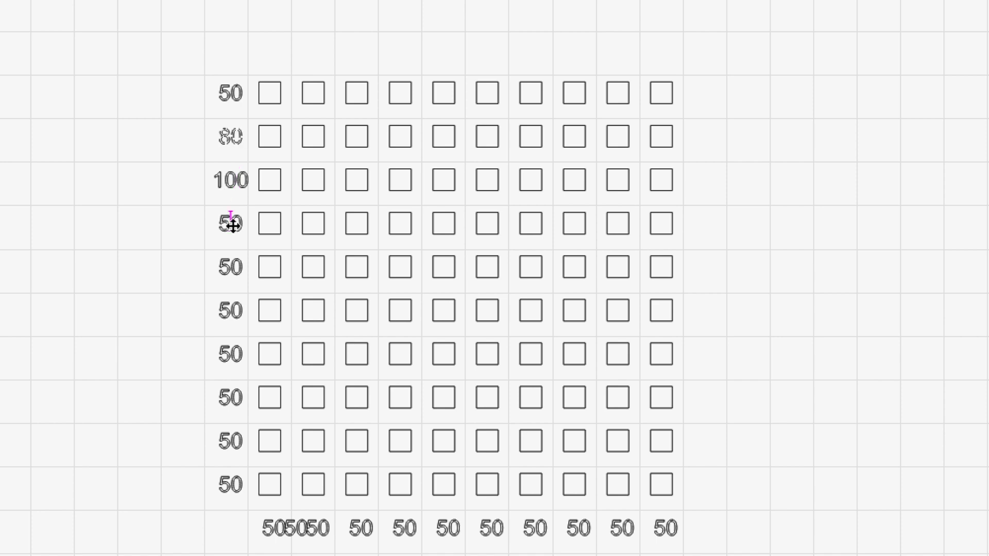
# Step: Change the fourth row's label to 120 and the fifth row's label to 130
pyautogui.press('BackSpace')
pyautogui.write('12')
pyautogui.click(226, 267)
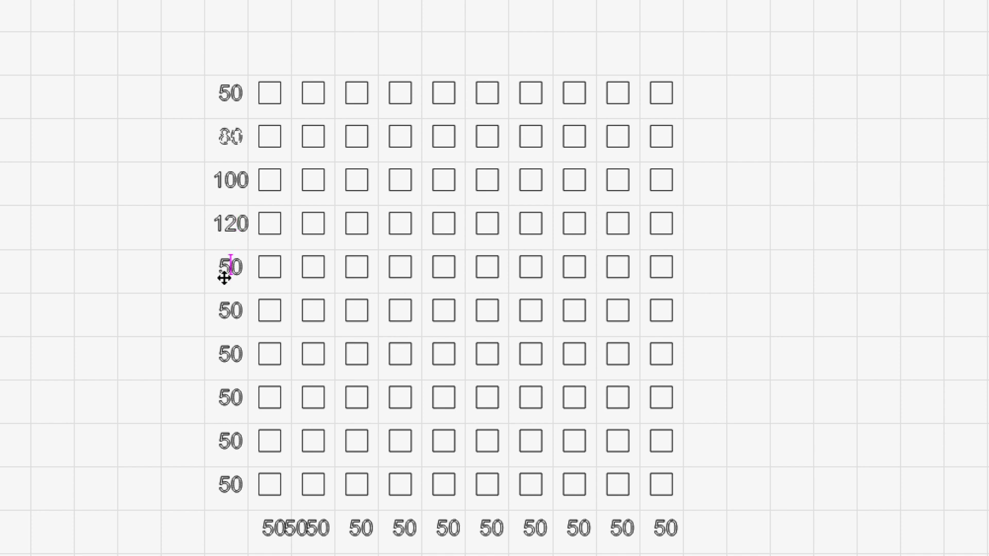
pyautogui.press('BackSpace')
pyautogui.write('130')
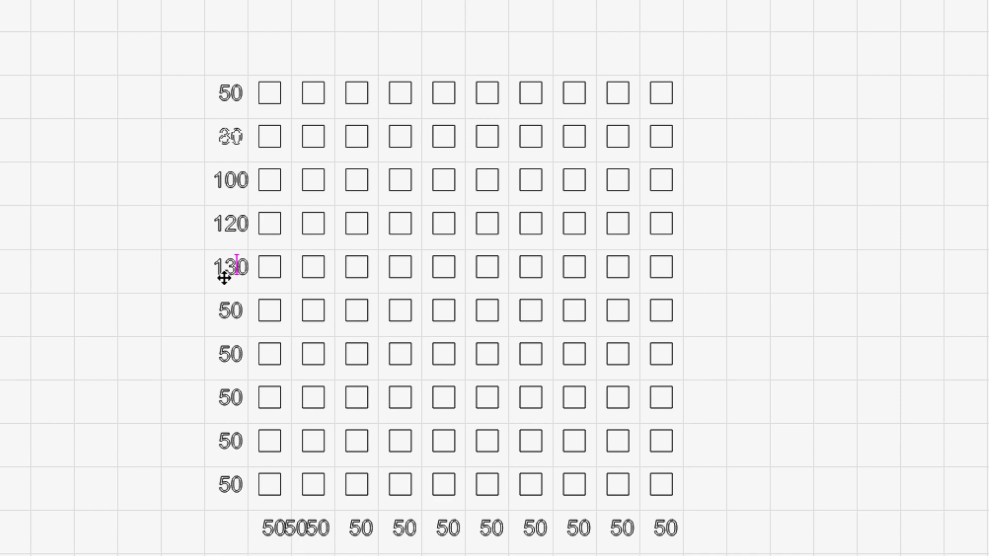
# Step: Align all ten row labels beside the grid to their right edges
pyautogui.moveTo(214, 155); pyautogui.dragTo(253, 430)
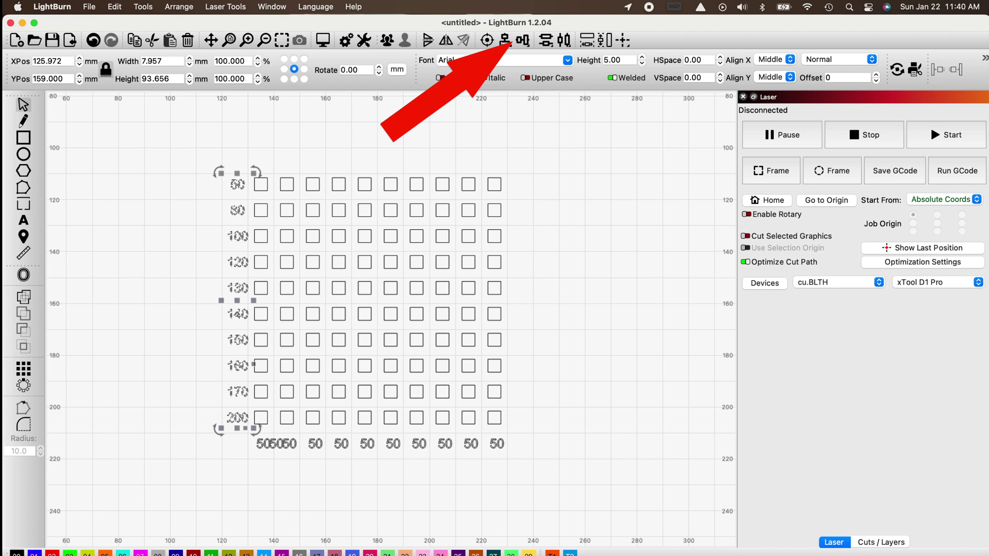
pyautogui.click(505, 40)
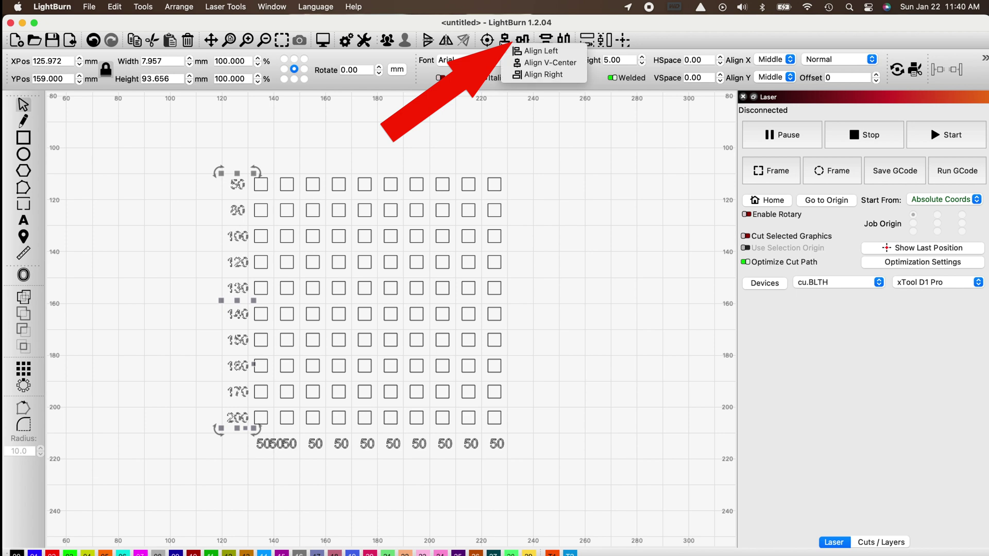
pyautogui.click(539, 75)
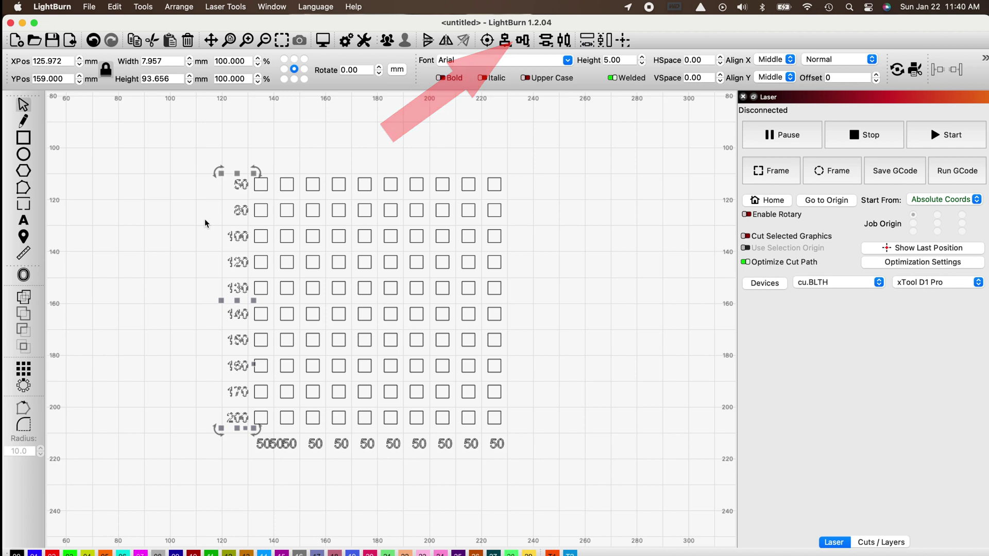
pyautogui.click(209, 220)
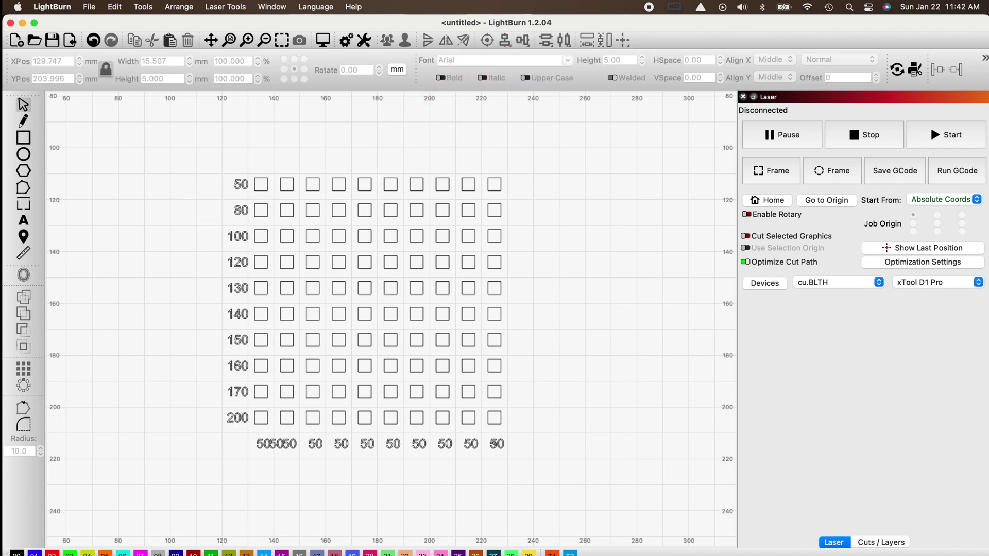
# Step: Change the last four column labels beneath the grid, from the tenth column back to the seventh, to 100, 90, 80 and 70
pyautogui.click(496, 444)
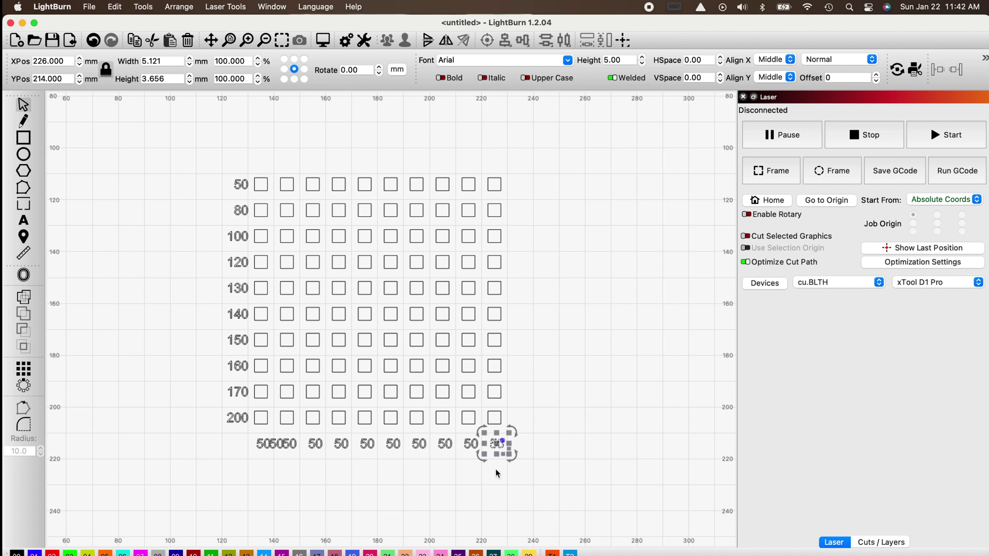
pyautogui.doubleClick(496, 444)
pyautogui.doubleClick(497, 444)
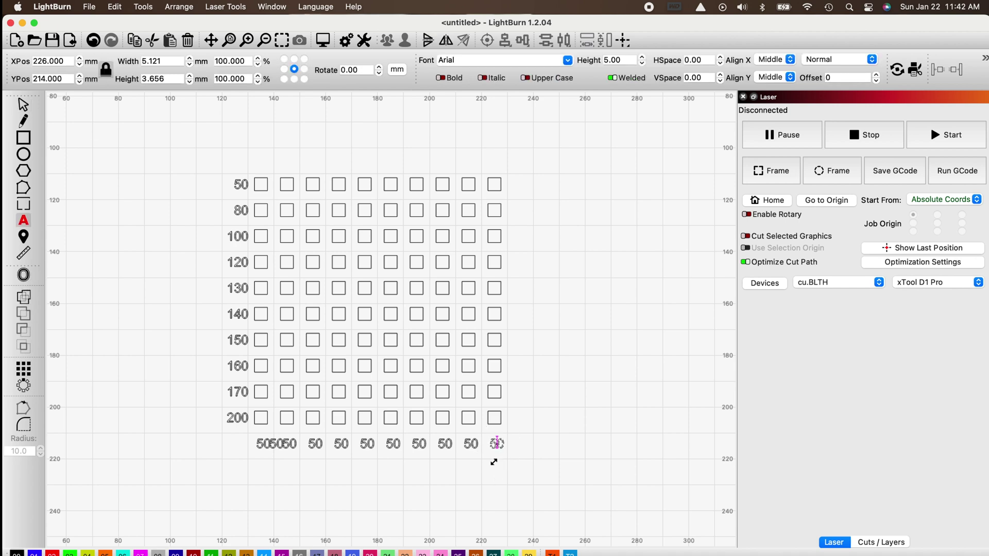
pyautogui.write('100')
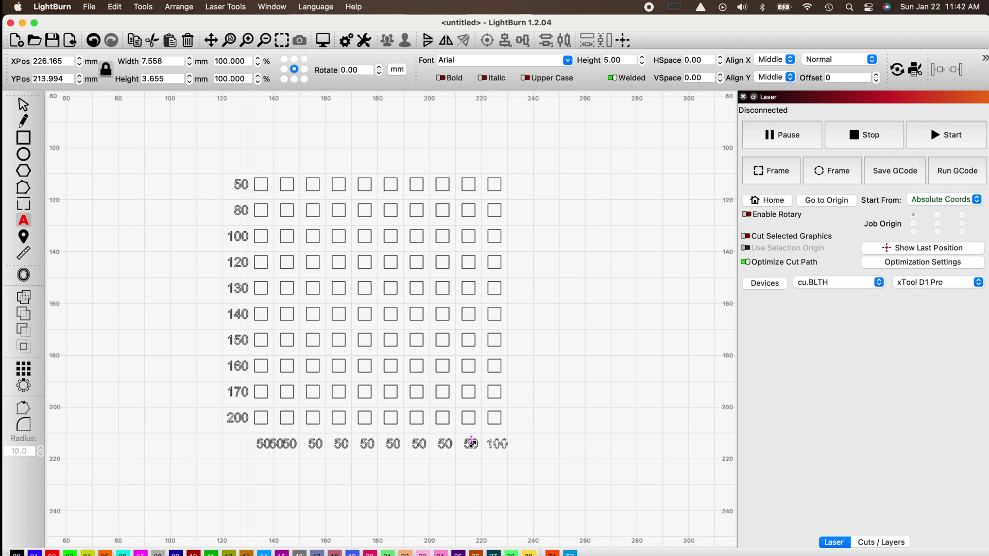
pyautogui.doubleClick(471, 443)
pyautogui.doubleClick(445, 443)
pyautogui.write('80')
pyautogui.doubleClick(420, 443)
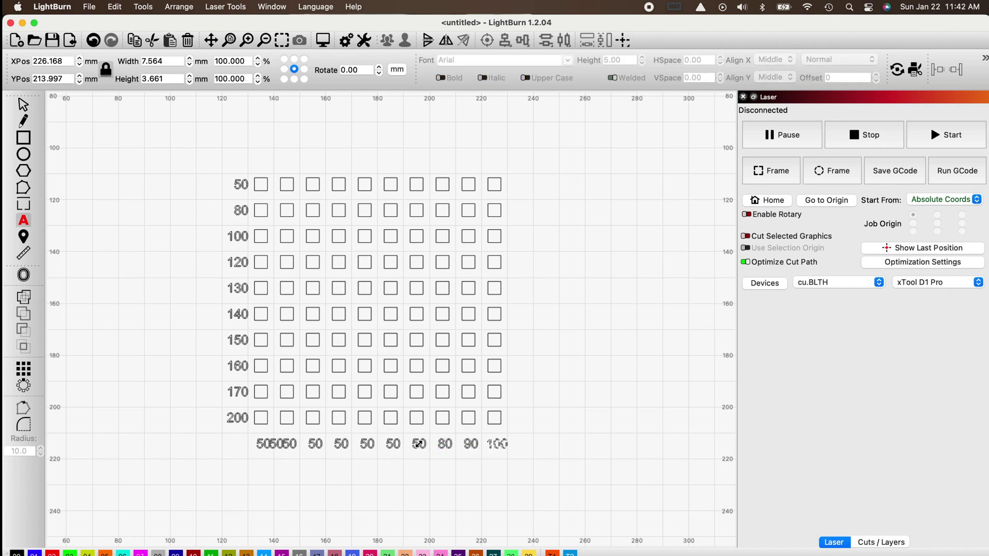
pyautogui.write('70')
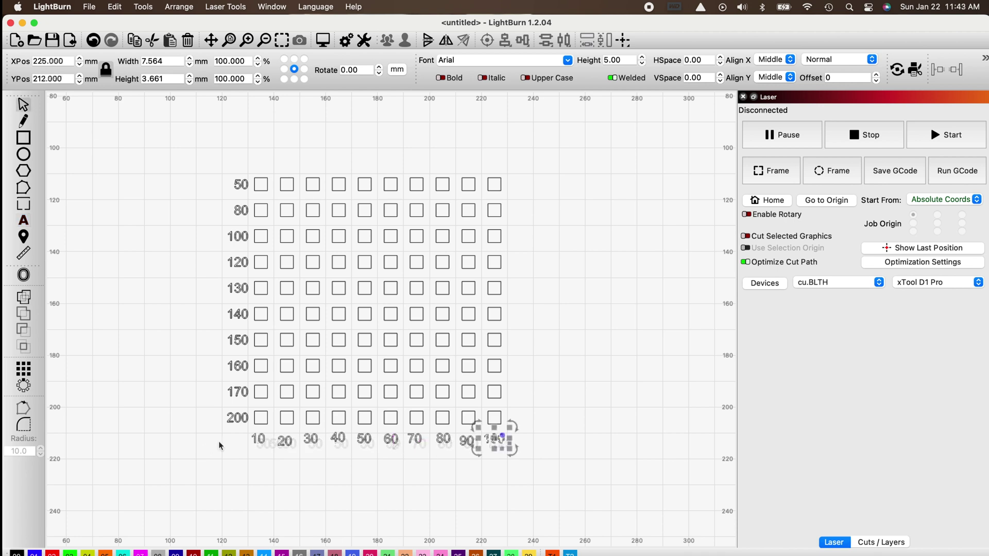
# Step: Align the column labels on a common horizontal centre line and move the whole row slightly farther below the grid
pyautogui.moveTo(241, 431); pyautogui.dragTo(504, 456)
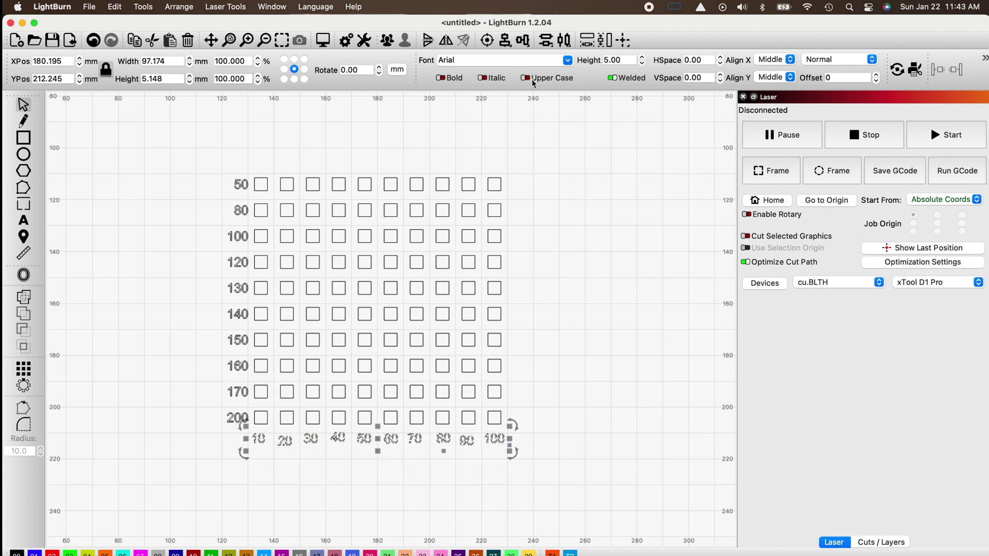
pyautogui.click(523, 40)
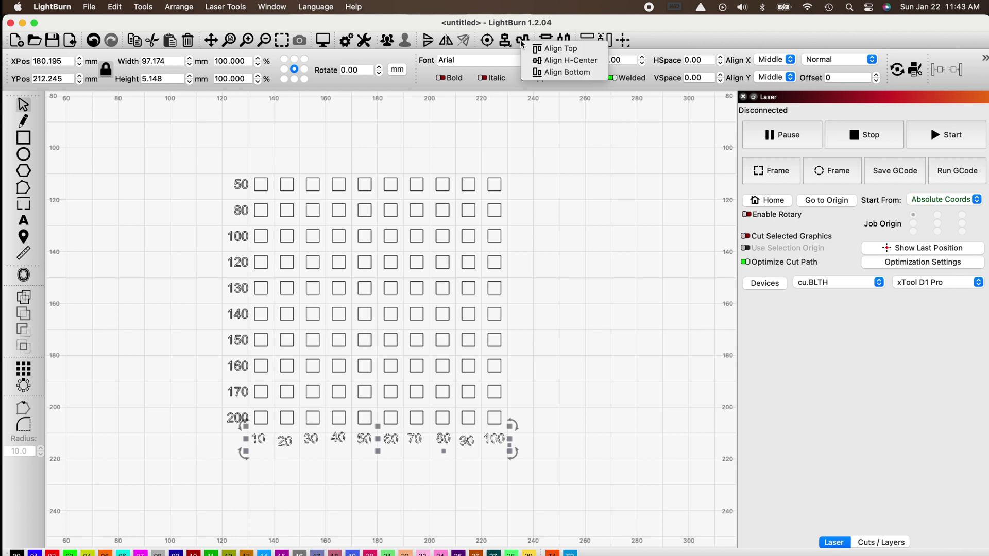
pyautogui.click(549, 60)
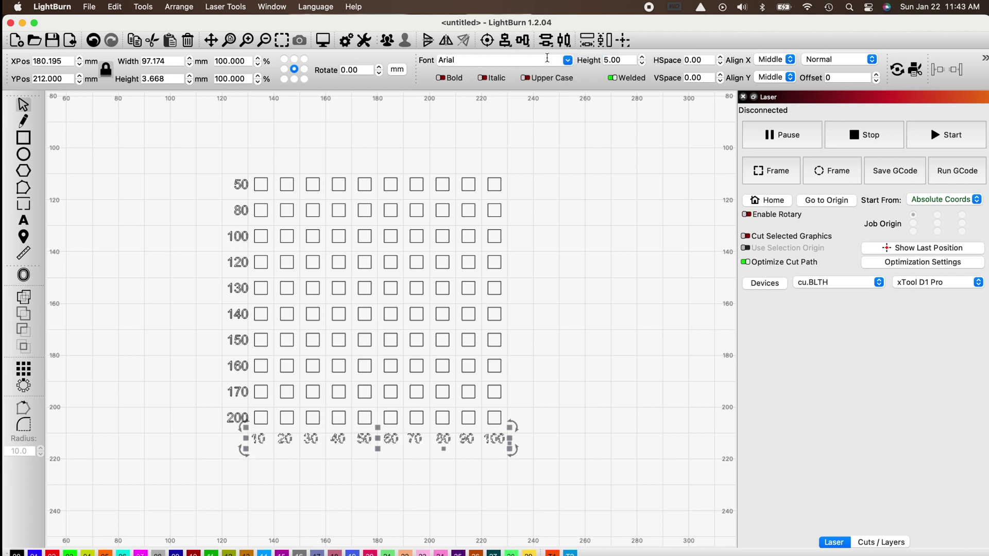
pyautogui.click(613, 274)
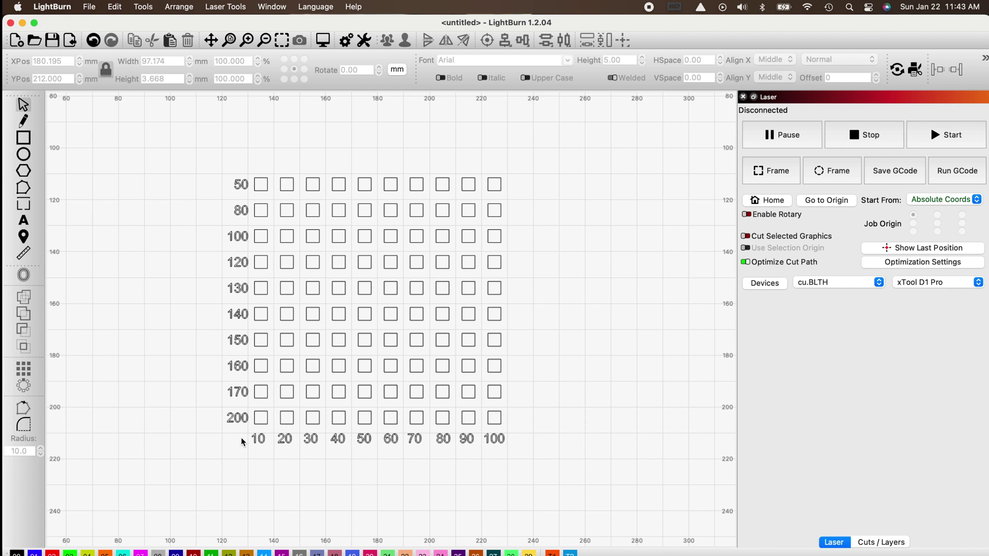
pyautogui.moveTo(243, 435); pyautogui.dragTo(243, 441)
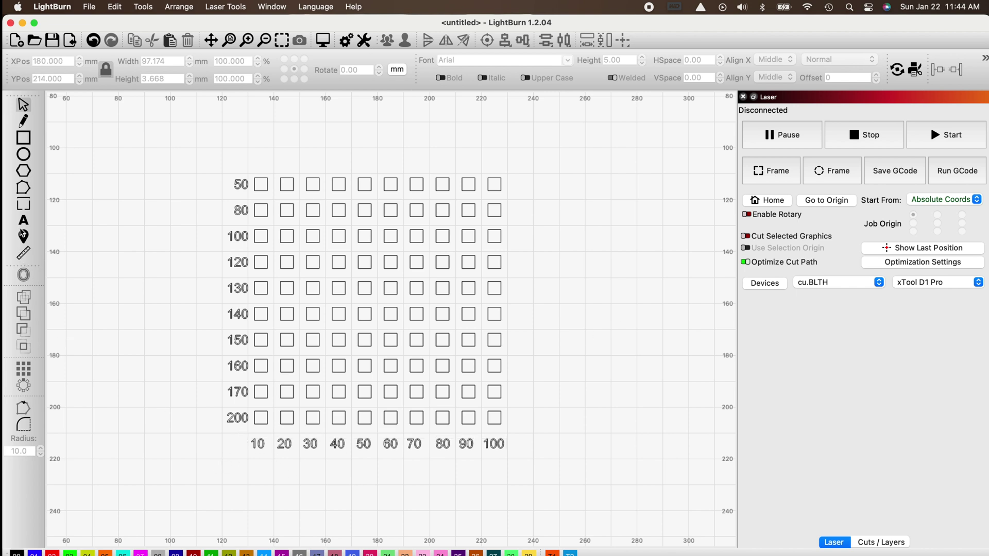
# Step: Add the caption "Power %" below the column labels and the caption "mm/sec" beside the row labels
pyautogui.click(23, 221)
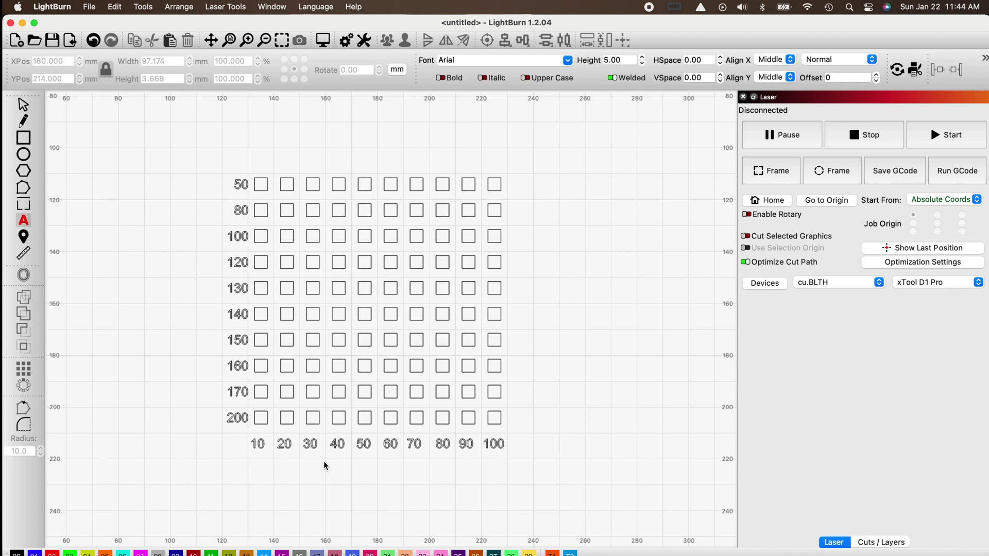
pyautogui.click(380, 479)
pyautogui.write('Power %')
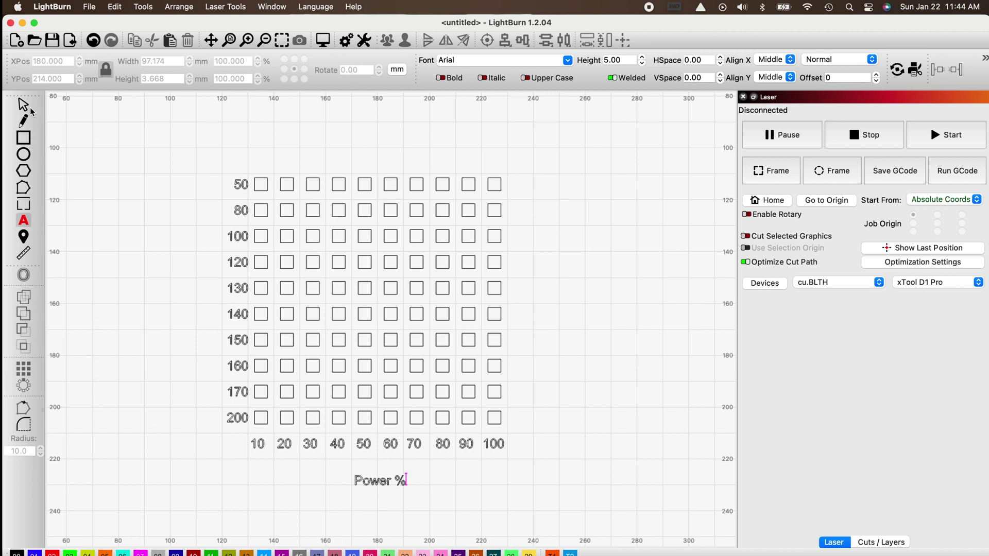
pyautogui.click(157, 281)
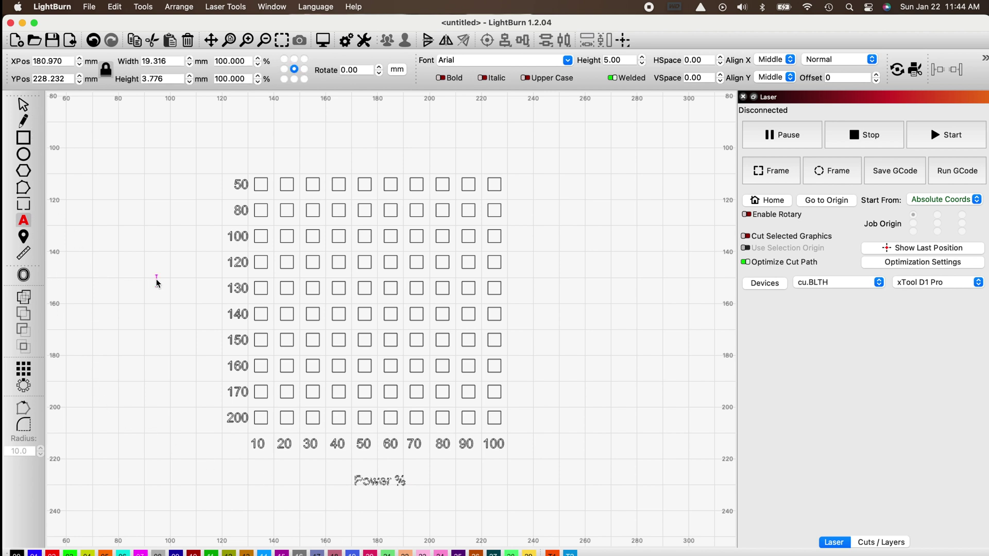
pyautogui.write('mm/sec')
pyautogui.click(22, 105)
pyautogui.click(157, 283)
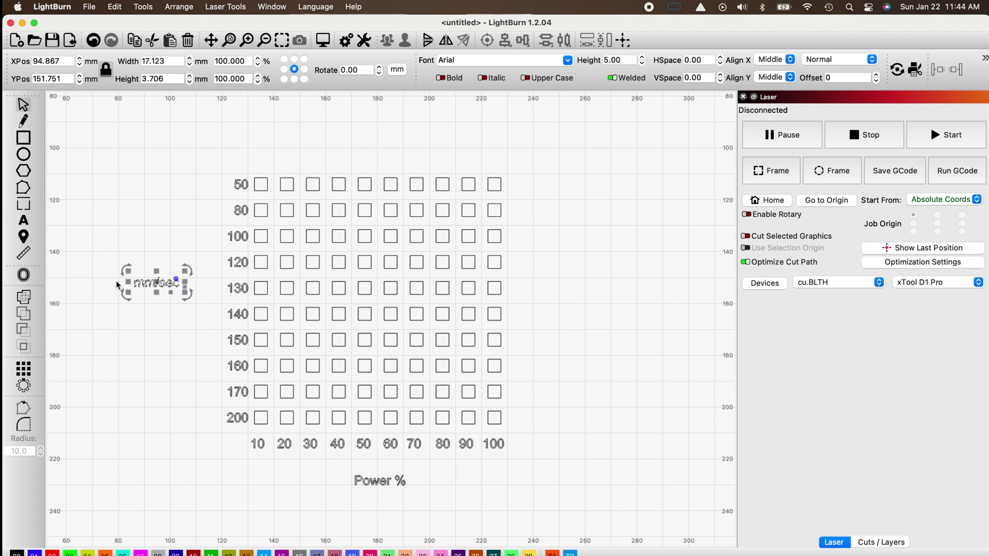
# Step: Move the "mm/sec" and "Power %" captions closer to their row and column labels
pyautogui.moveTo(157, 283); pyautogui.dragTo(192, 303)
pyautogui.moveTo(380, 480); pyautogui.dragTo(374, 467)
pyautogui.click(584, 422)
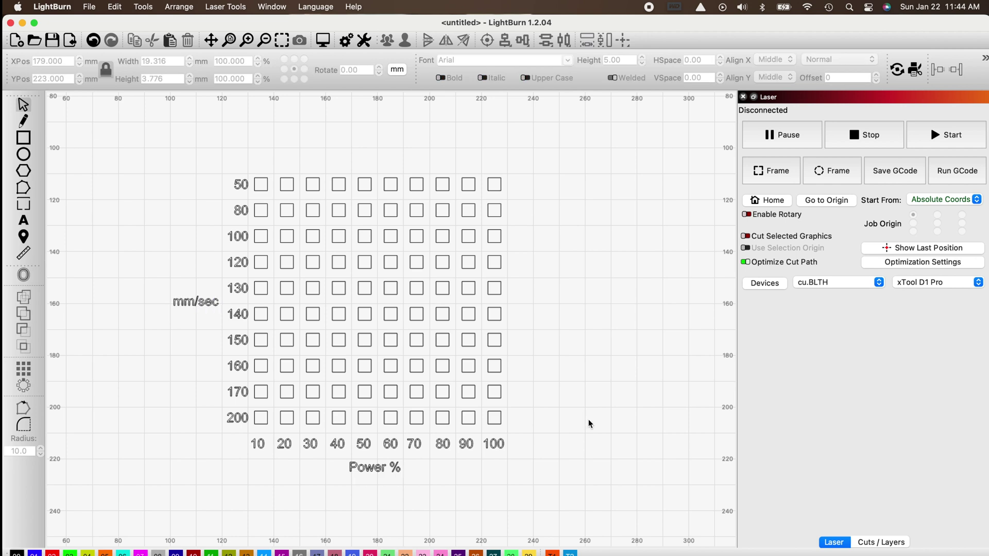
# Step: Set layer C00 to a speed of 120 mm/sec and 65% max power, and rename it "lettering"
pyautogui.click(880, 543)
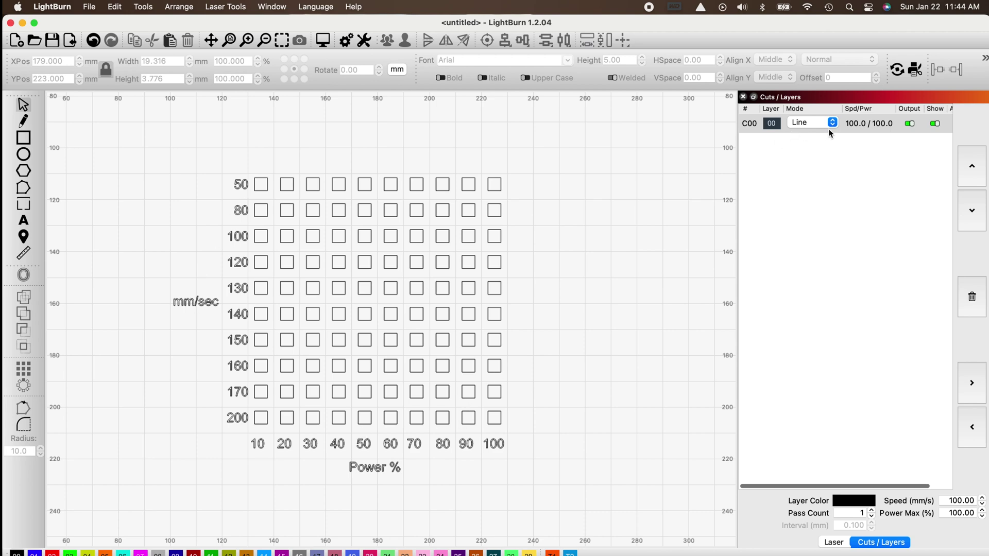
pyautogui.doubleClick(864, 126)
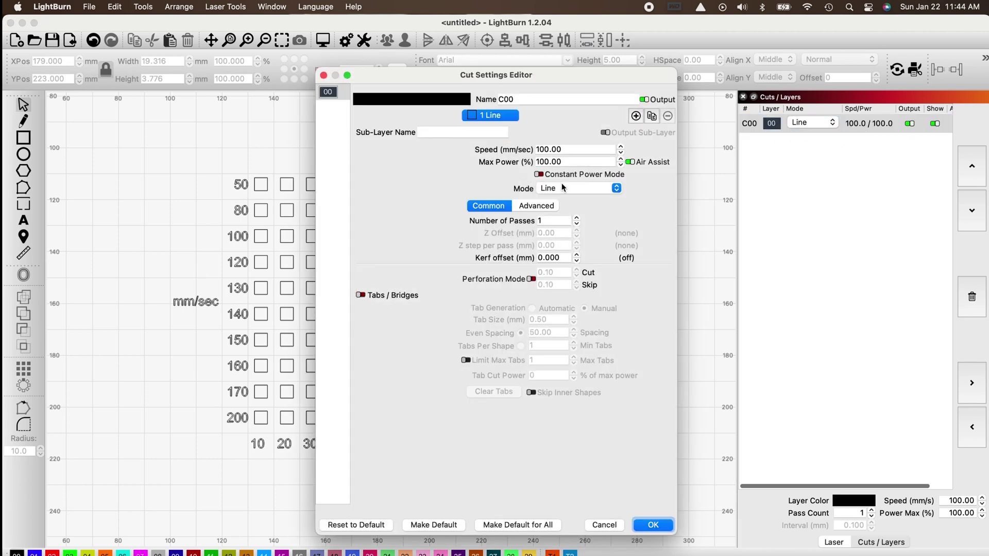
pyautogui.moveTo(565, 150); pyautogui.dragTo(516, 149)
pyautogui.write('120')
pyautogui.press('Tab')
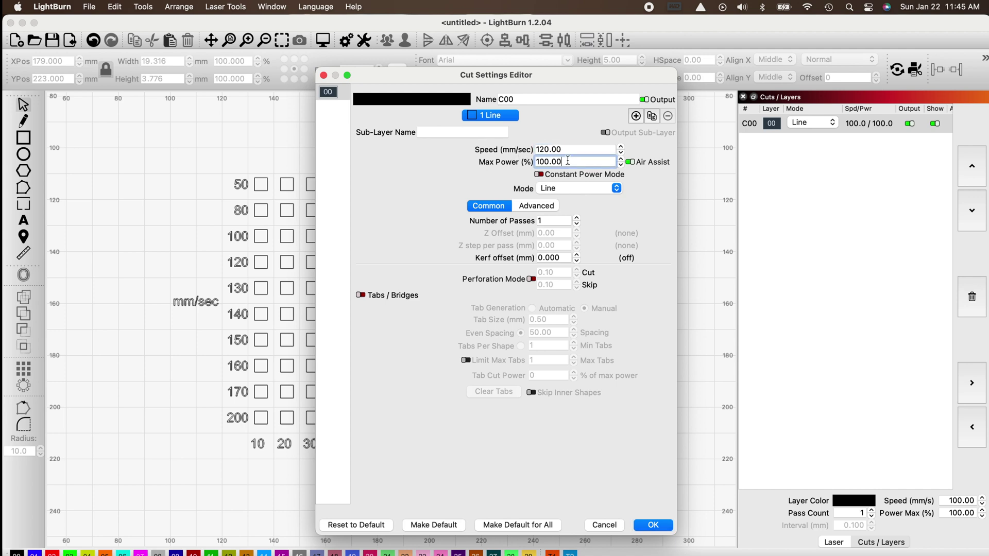
pyautogui.write('65')
pyautogui.moveTo(535, 101); pyautogui.dragTo(470, 102)
pyautogui.press('BackSpace')
pyautogui.press('Return')
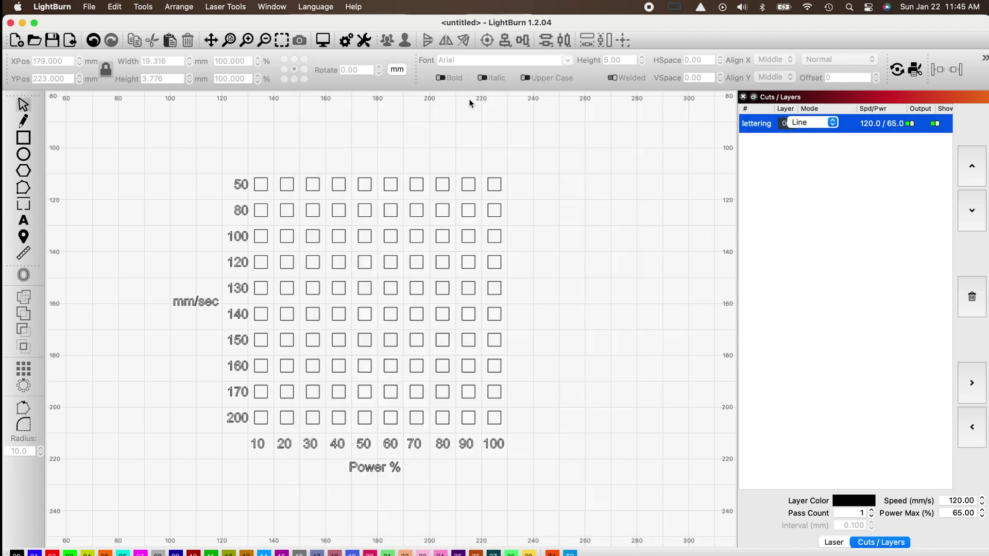
pyautogui.click(657, 252)
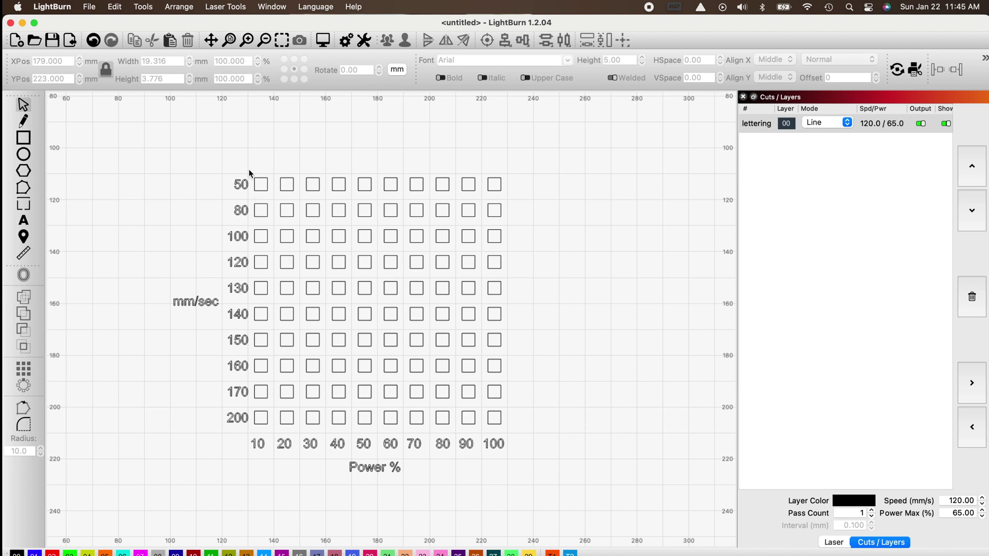
# Step: Assign the squares of the 50 row to blue layer 01 and those of the 80 row to red layer 02
pyautogui.moveTo(249, 167); pyautogui.dragTo(508, 200)
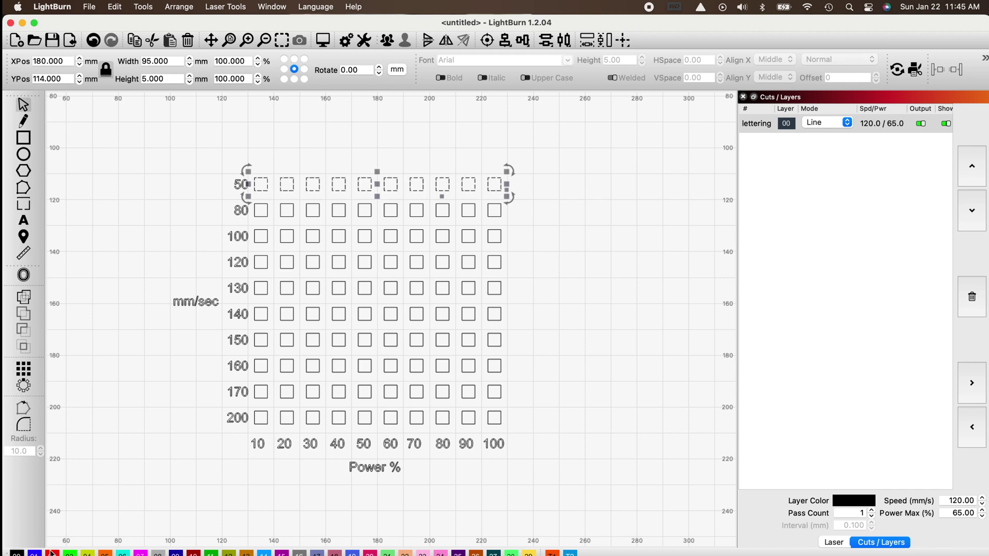
pyautogui.click(34, 553)
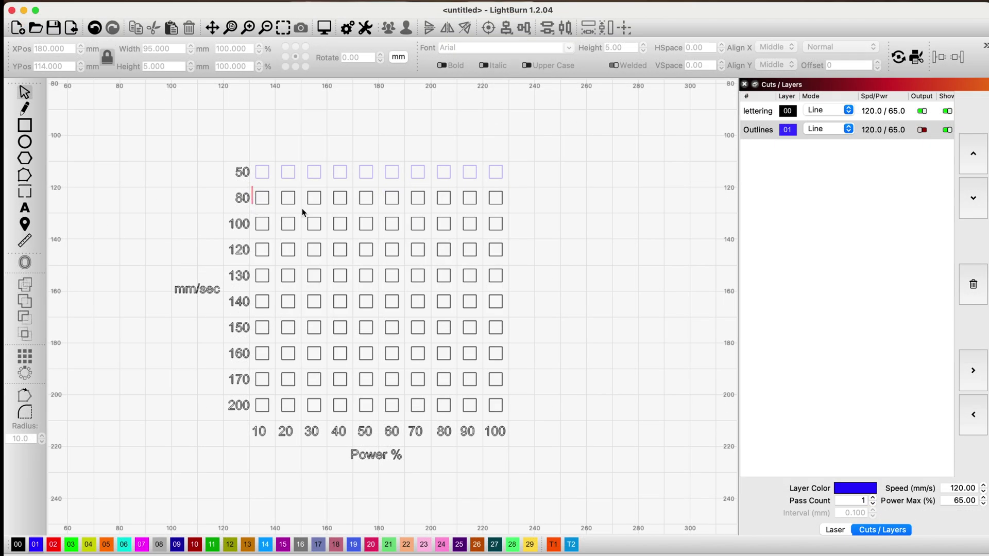
pyautogui.moveTo(302, 208); pyautogui.dragTo(531, 217)
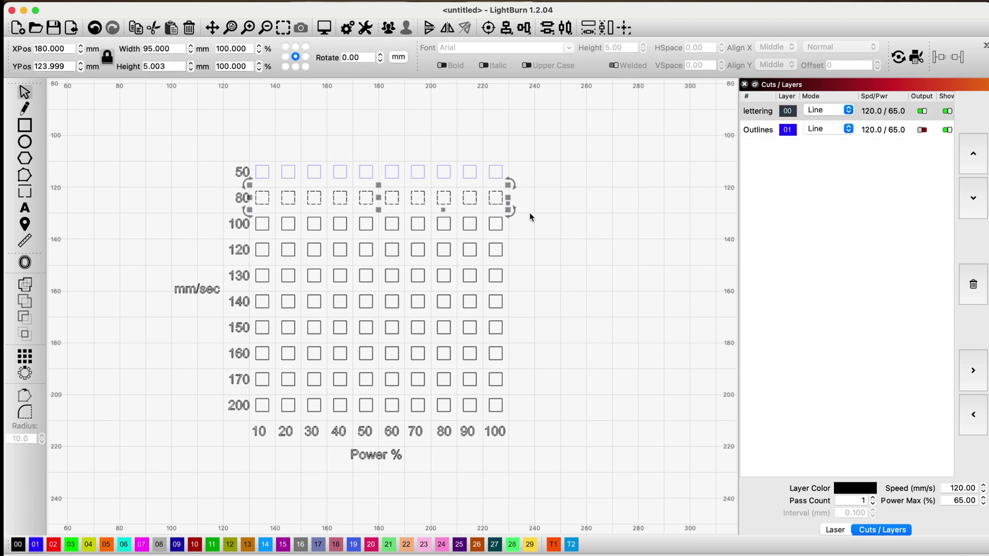
pyautogui.click(54, 545)
pyautogui.click(112, 241)
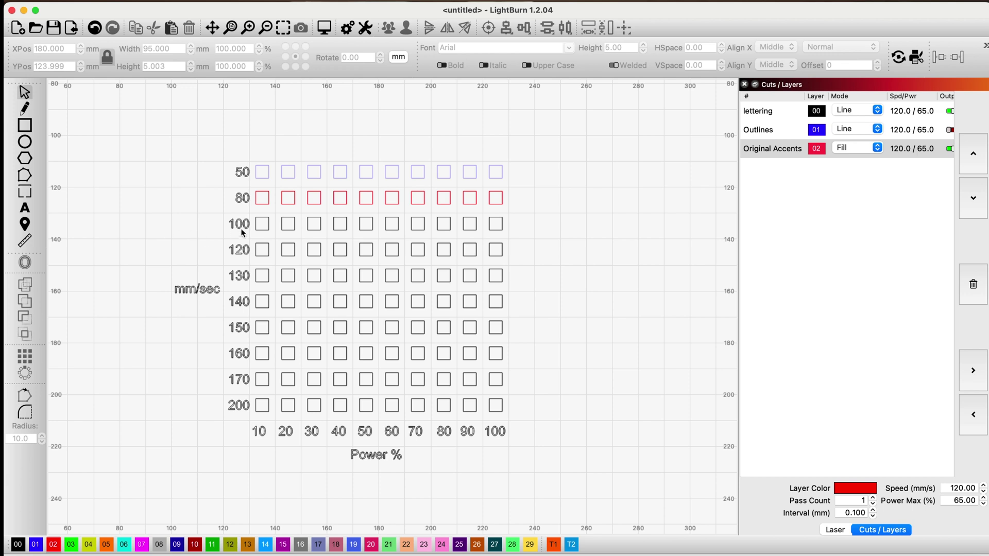
# Step: Assign the squares of the 100 row to green layer 03 and those of the 120 row to yellow layer 04
pyautogui.moveTo(251, 214); pyautogui.dragTo(507, 235)
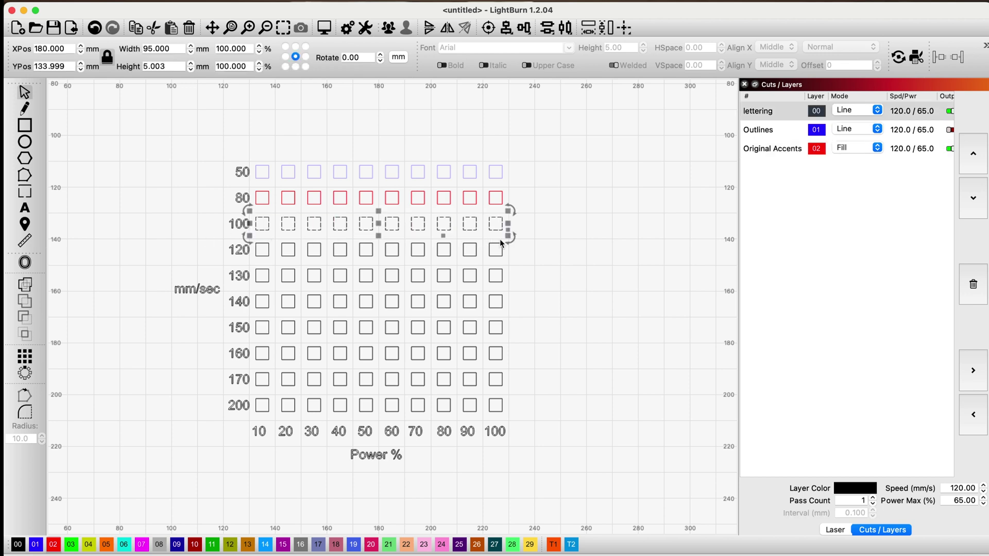
pyautogui.click(70, 545)
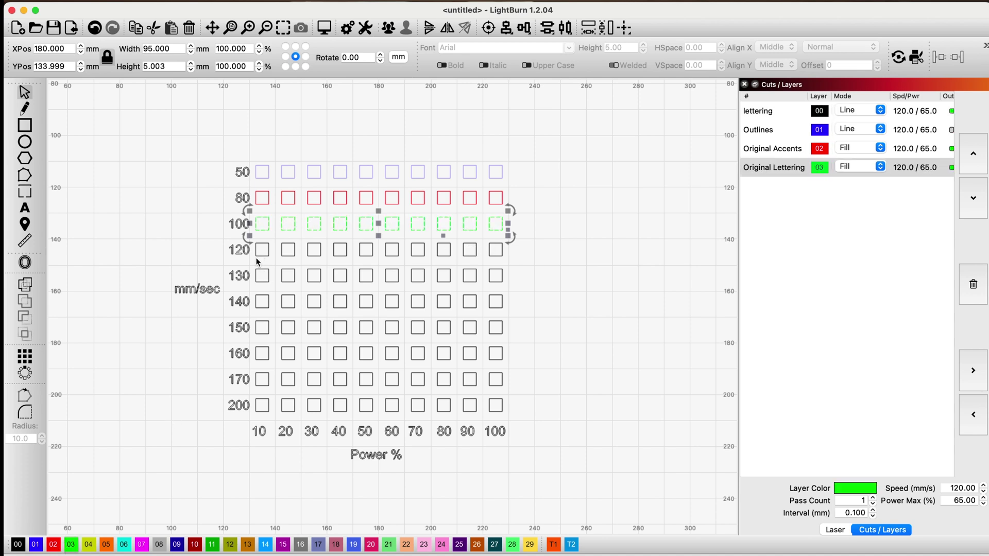
pyautogui.click(254, 239)
pyautogui.moveTo(253, 244); pyautogui.dragTo(508, 262)
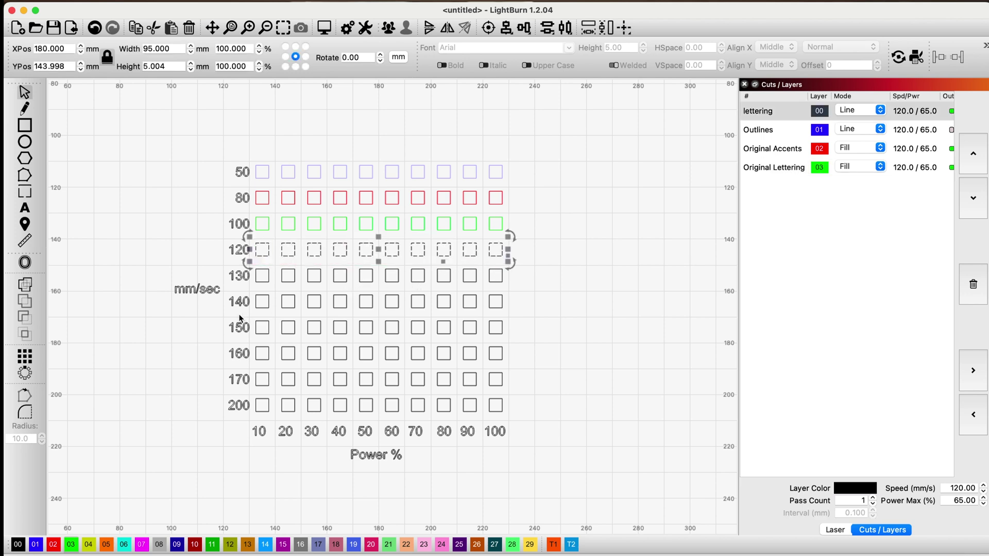
pyautogui.click(89, 544)
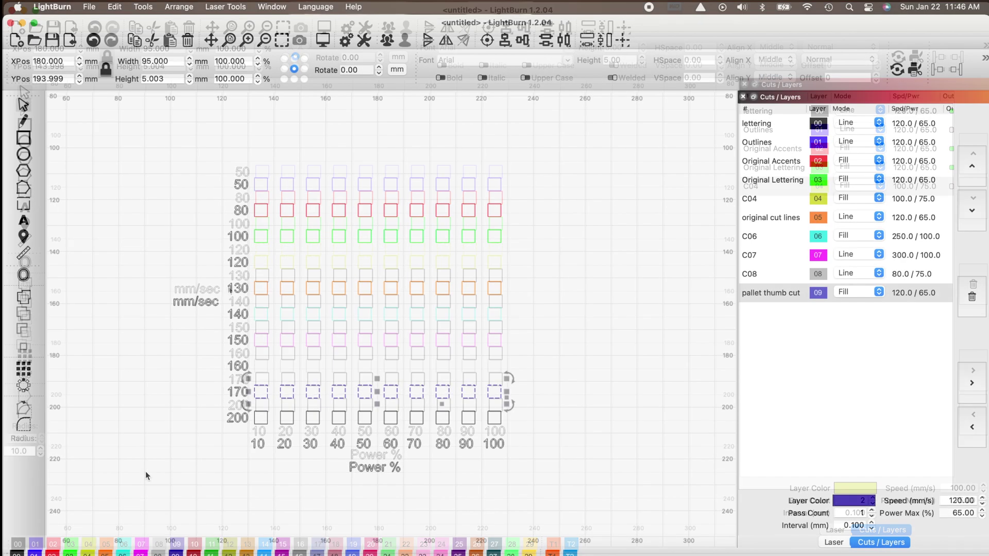
pyautogui.click(235, 439)
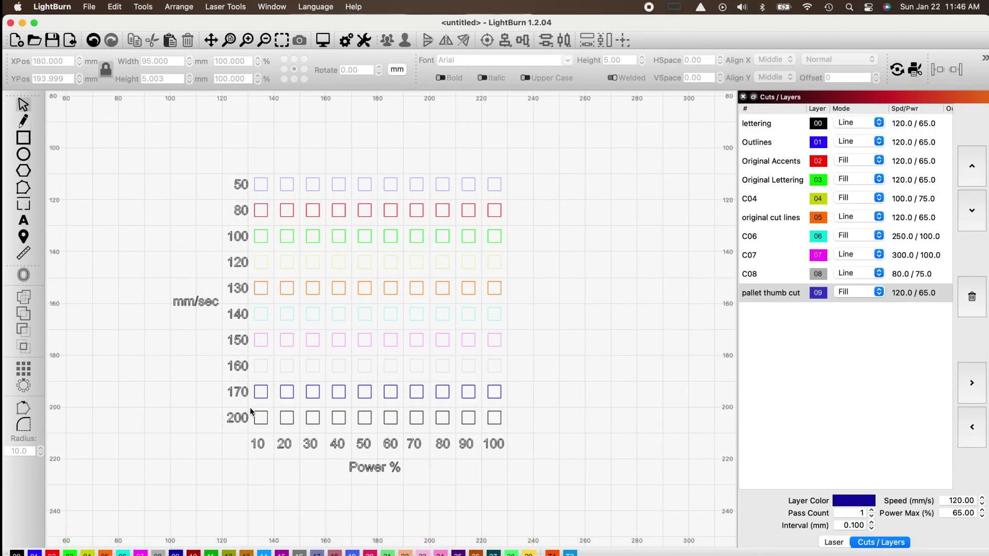
# Step: Assign the squares of the 200 row to dark red layer 10
pyautogui.moveTo(253, 428); pyautogui.dragTo(502, 439)
pyautogui.click(193, 554)
pyautogui.click(88, 426)
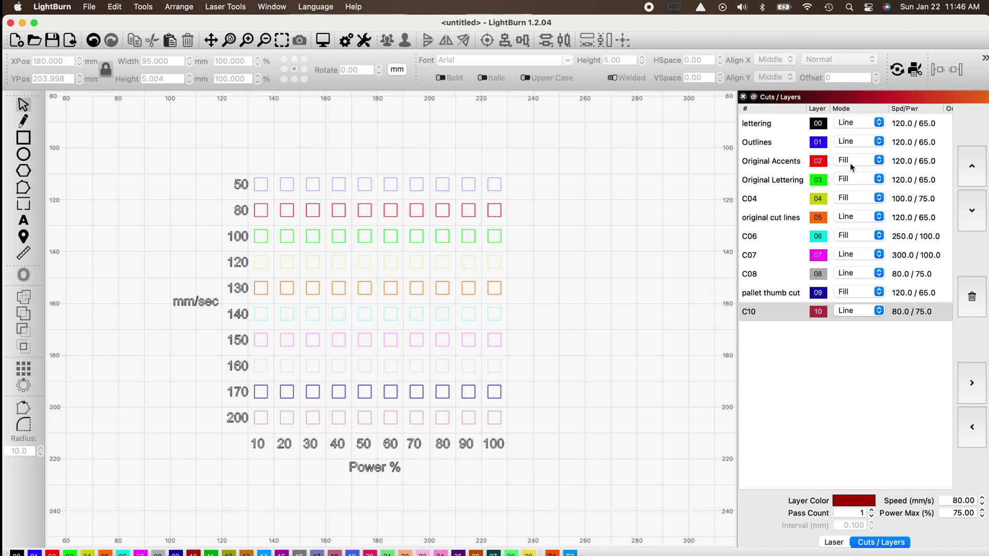
# Step: Set blue layer 01 to a speed of 50 mm/sec and 100% max power in Fill mode
pyautogui.click(902, 147)
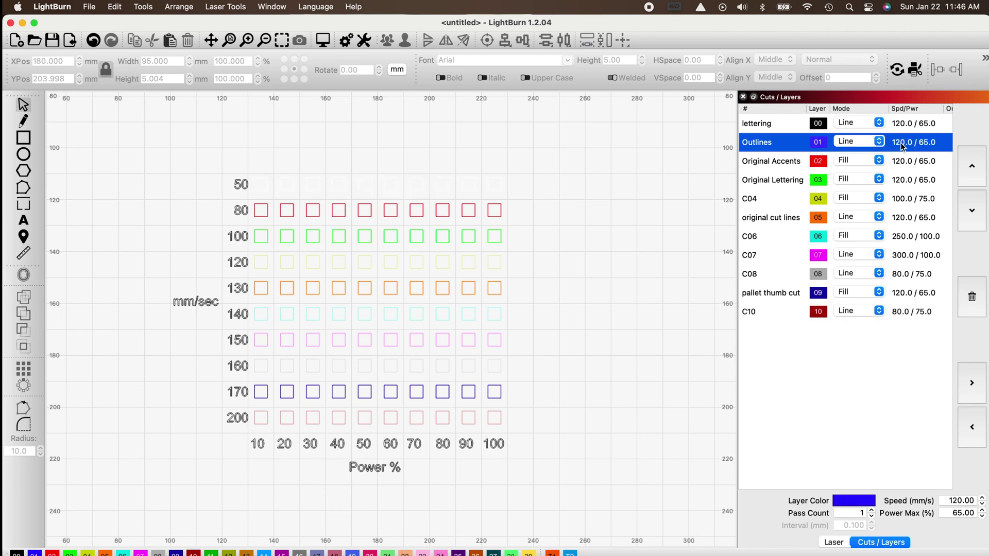
pyautogui.doubleClick(902, 147)
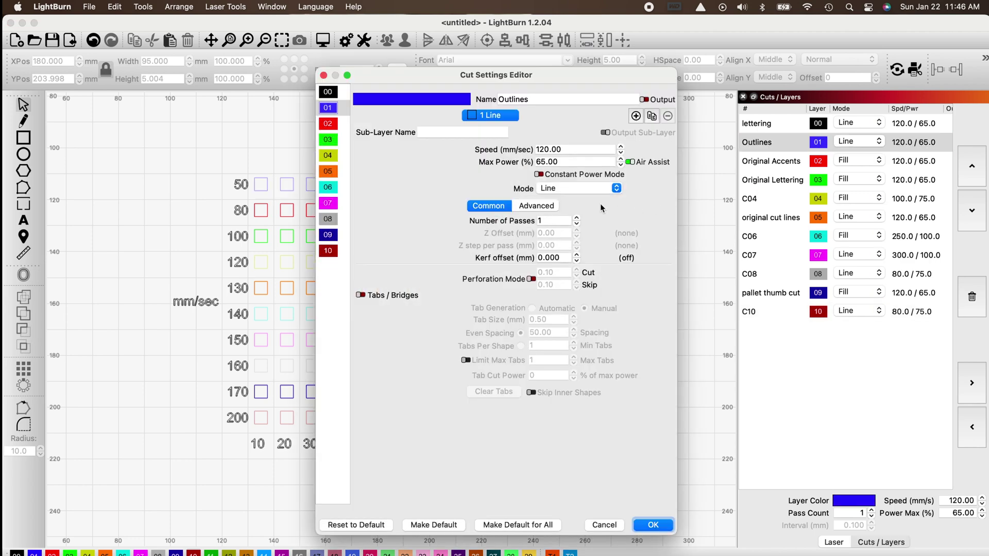
pyautogui.moveTo(575, 150); pyautogui.dragTo(508, 150)
pyautogui.write('50')
pyautogui.moveTo(563, 162); pyautogui.dragTo(510, 164)
pyautogui.write('1')
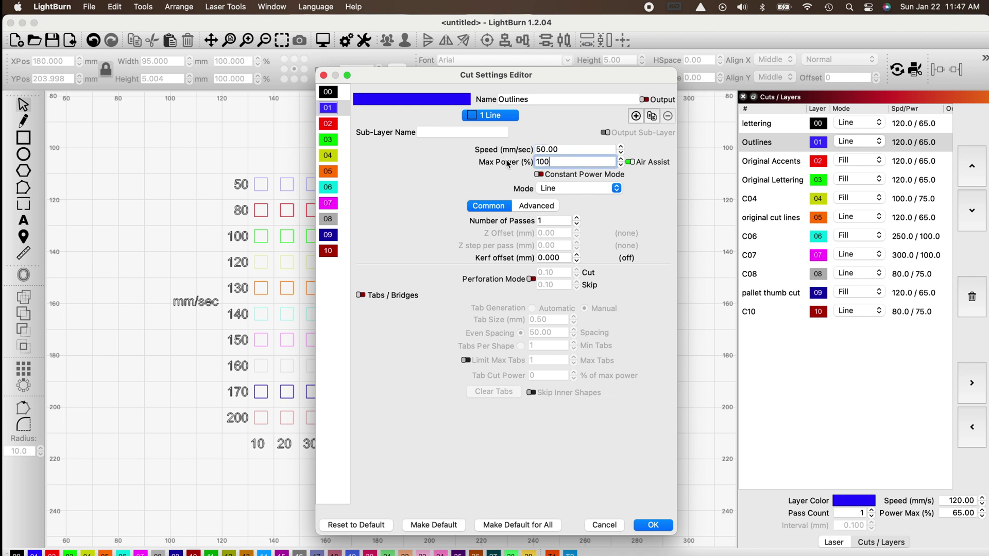
pyautogui.write('00')
pyautogui.click(616, 196)
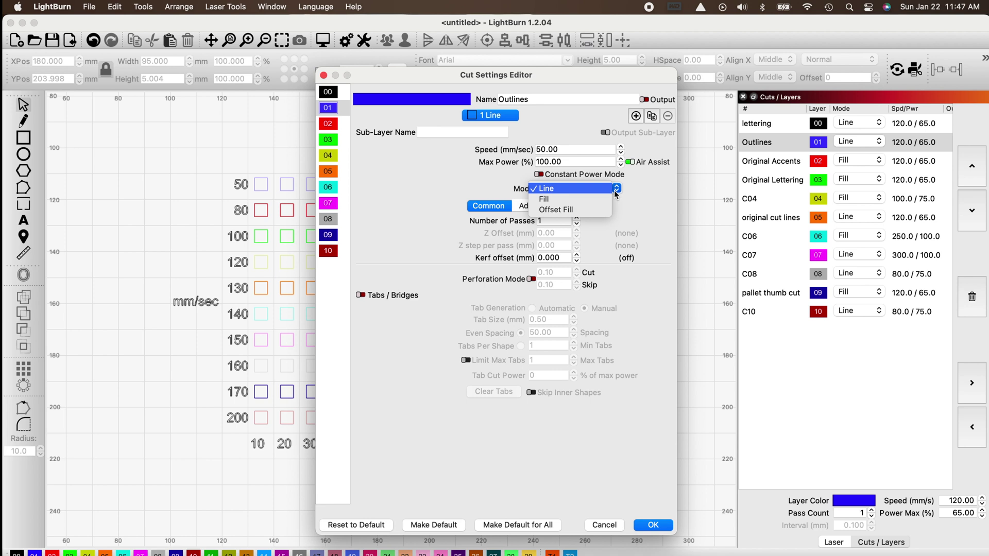
pyautogui.click(594, 200)
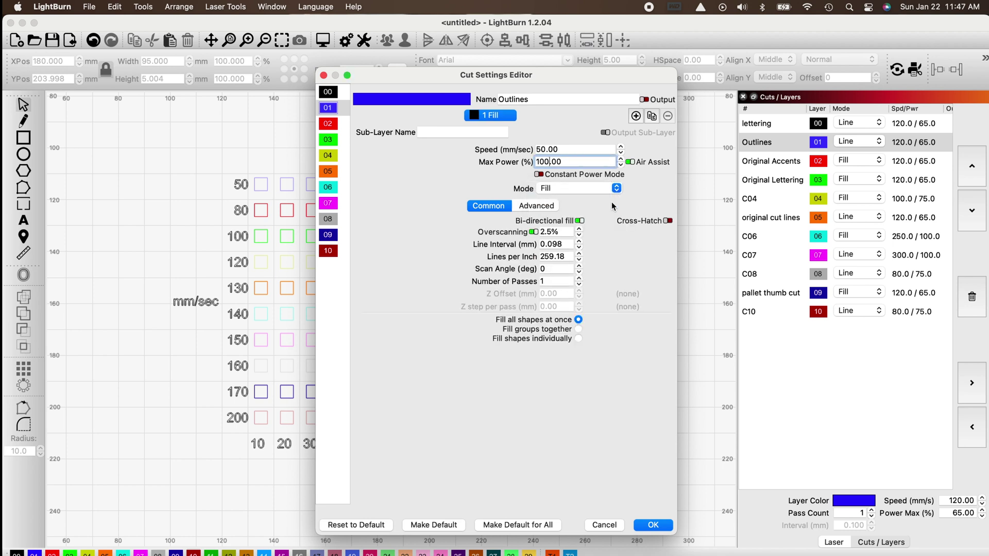
pyautogui.click(659, 525)
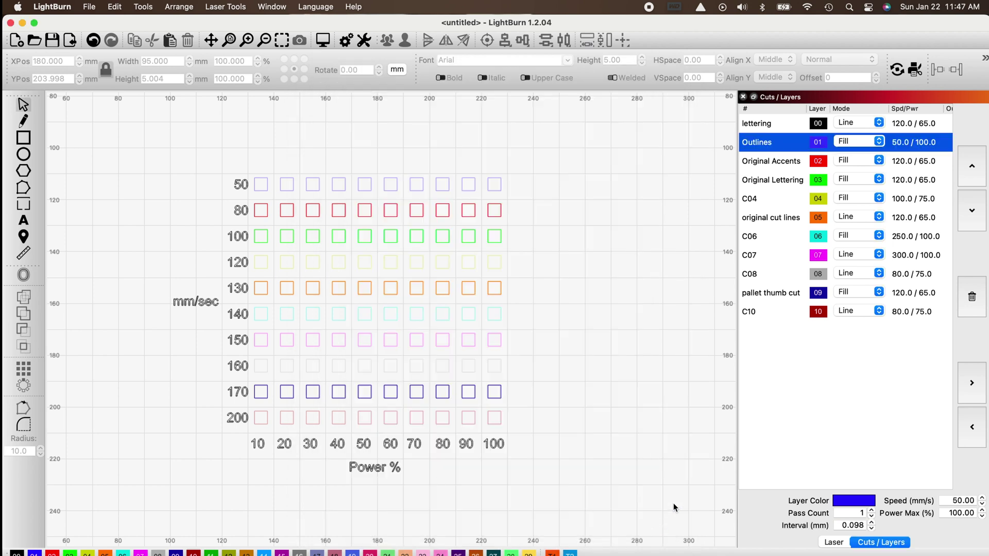
# Step: Set red layer 02 to a speed of 80 mm/sec and 100% max power
pyautogui.doubleClick(791, 164)
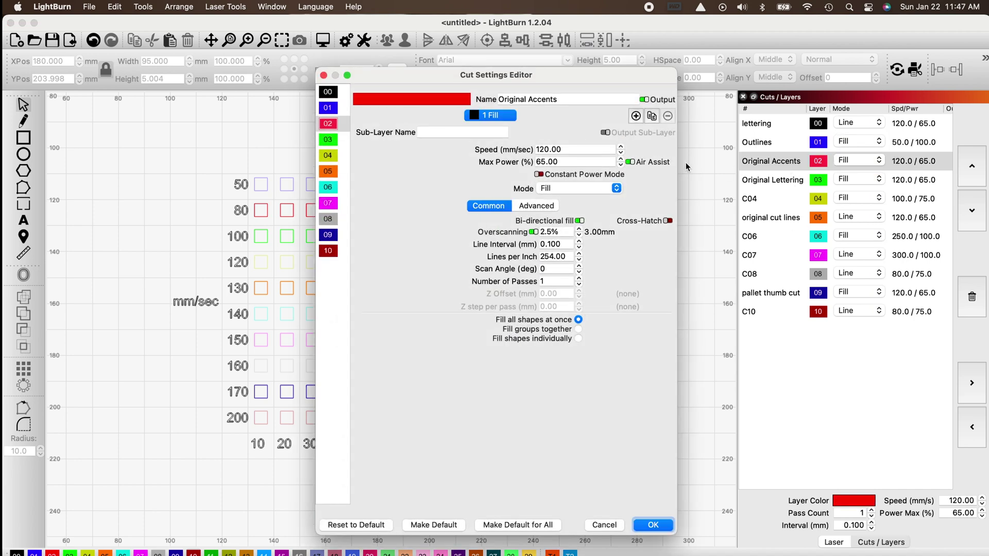
pyautogui.moveTo(577, 151); pyautogui.dragTo(530, 149)
pyautogui.write('80')
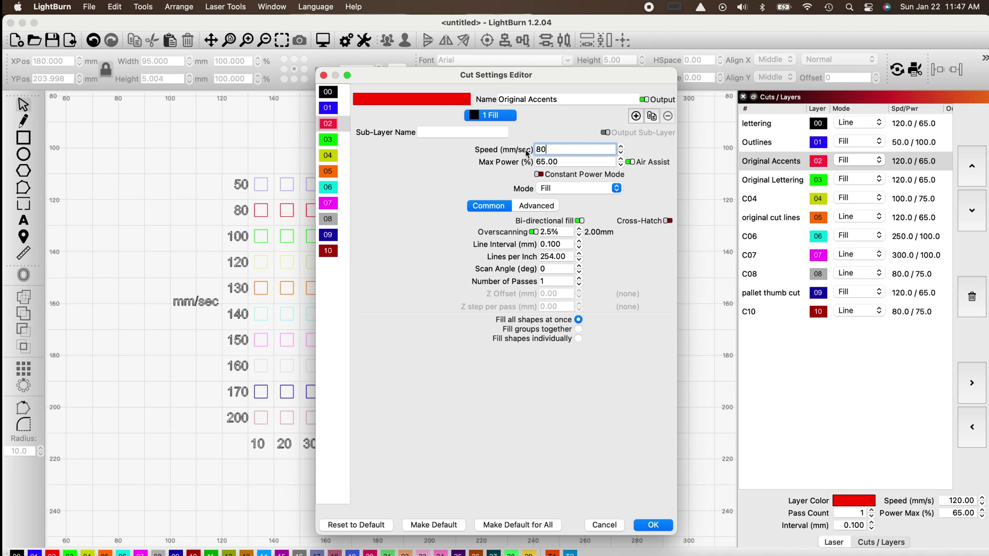
pyautogui.moveTo(564, 162); pyautogui.dragTo(493, 163)
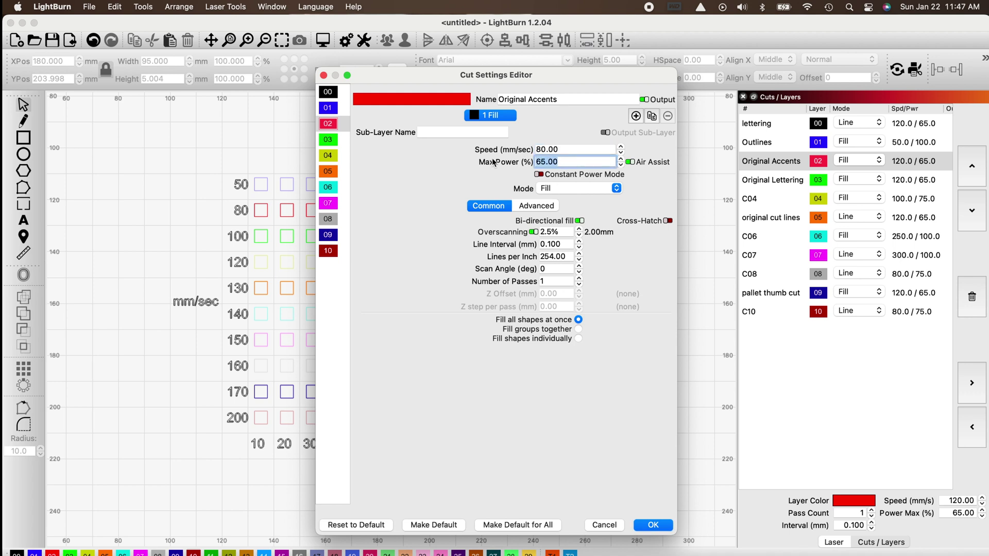
pyautogui.write('100')
pyautogui.click(646, 526)
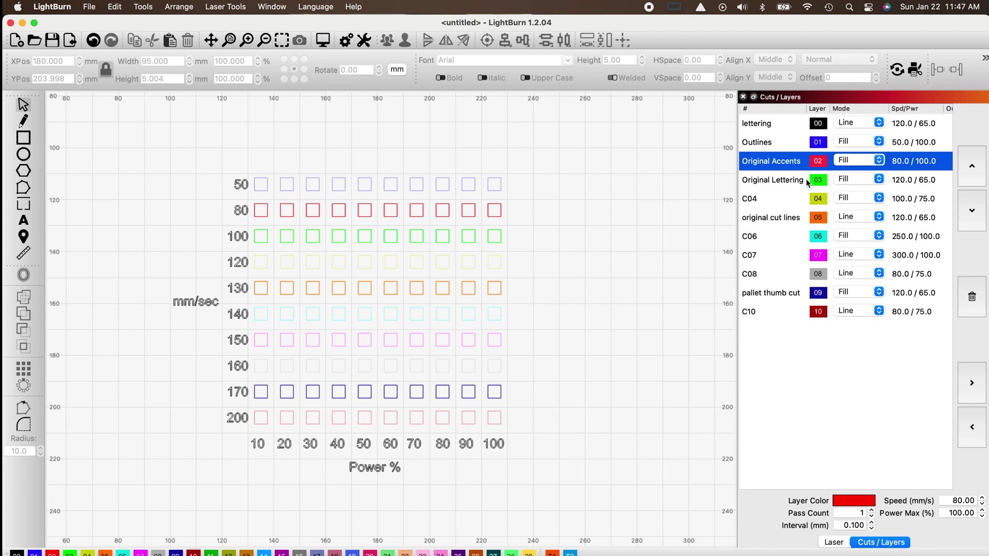
# Step: Rename blue layer 01 as "50mm/sec"
pyautogui.doubleClick(770, 144)
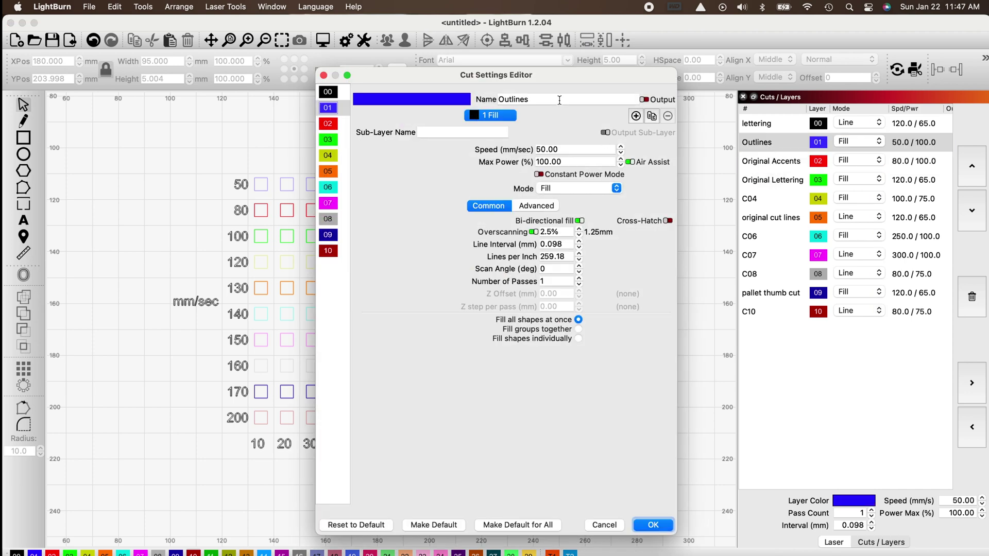
pyautogui.moveTo(559, 100); pyautogui.dragTo(479, 102)
pyautogui.write('50')
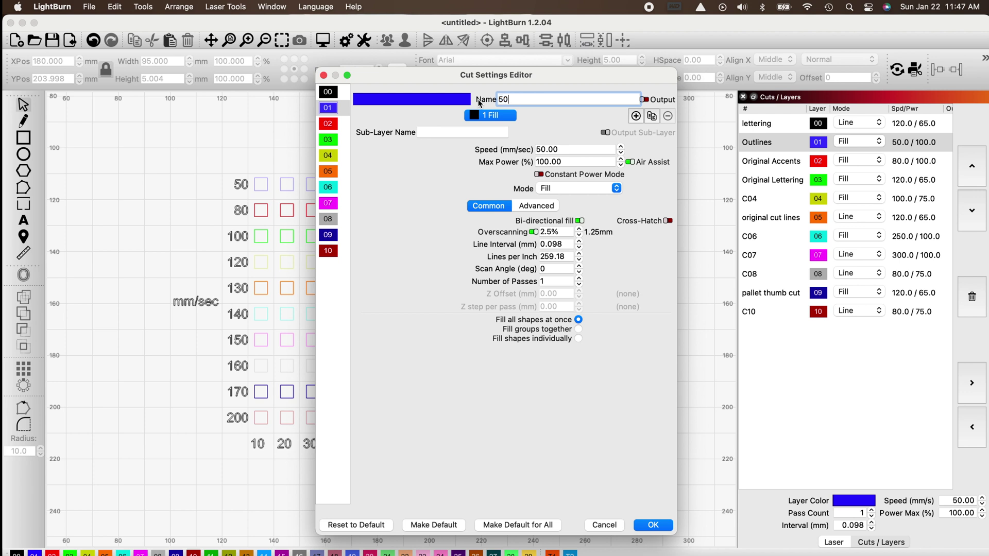
pyautogui.write('mm/sec')
pyautogui.press('Return')
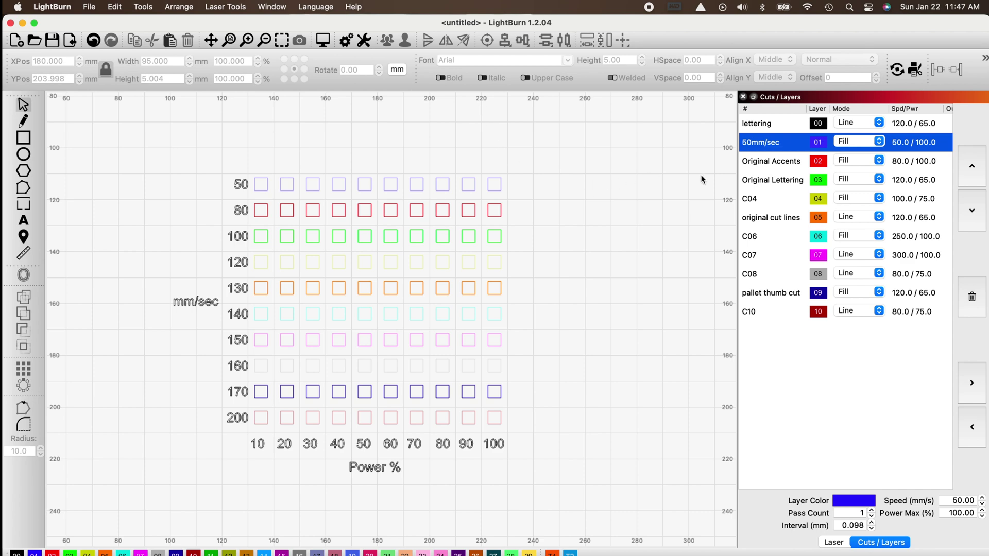
# Step: Rename red layer 02 as "80mm/sec"
pyautogui.doubleClick(772, 163)
pyautogui.moveTo(560, 97); pyautogui.dragTo(488, 99)
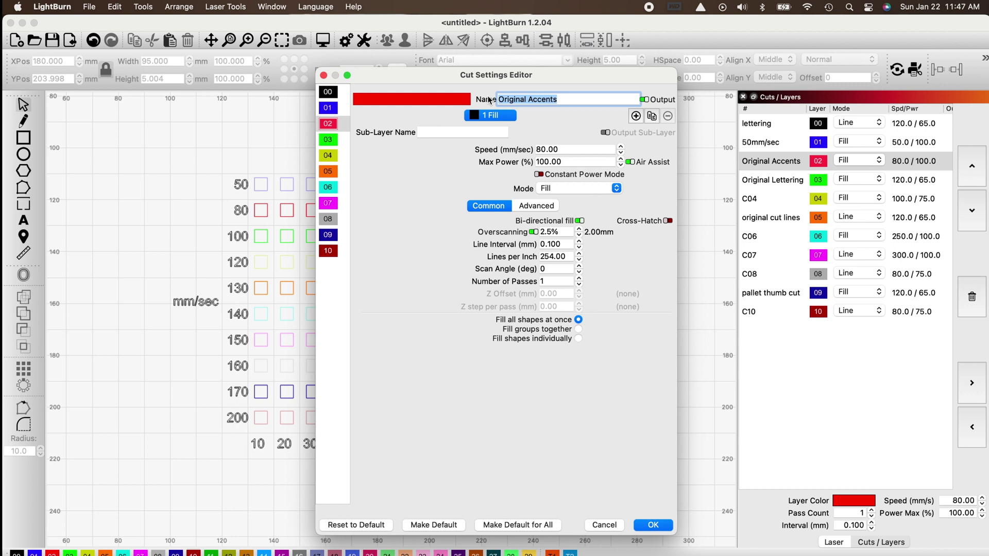
pyautogui.write('80 mm')
pyautogui.press('BackSpace')
pyautogui.press('BackSpace')
pyautogui.press('BackSpace')
pyautogui.write('mm/sec')
pyautogui.press('Return')
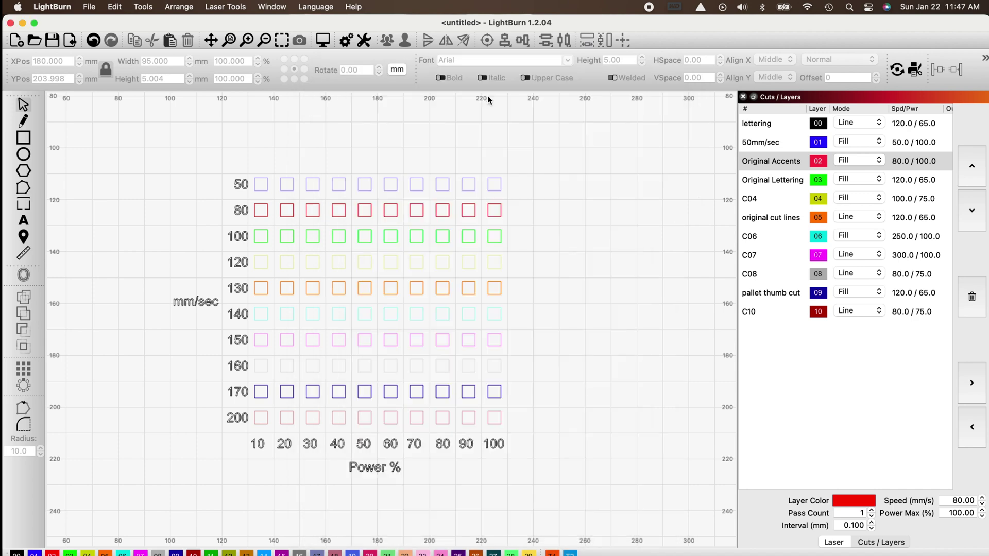
# Step: Rename green layer 03 as "100mm/sec" and set its speed to 100 mm/sec
pyautogui.doubleClick(757, 187)
pyautogui.moveTo(580, 98); pyautogui.dragTo(443, 102)
pyautogui.write('10')
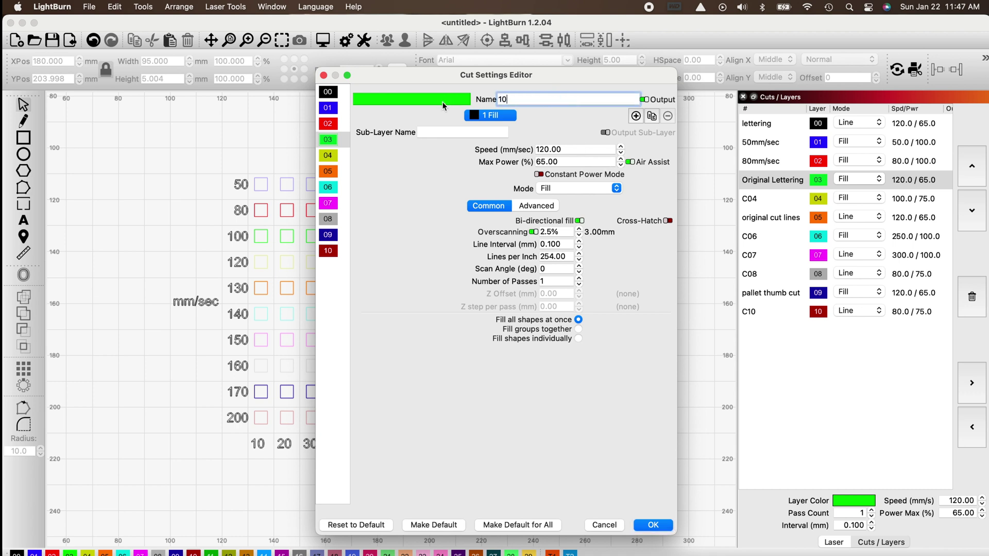
pyautogui.write('0mm/sec')
pyautogui.moveTo(568, 149); pyautogui.dragTo(523, 152)
pyautogui.write('100')
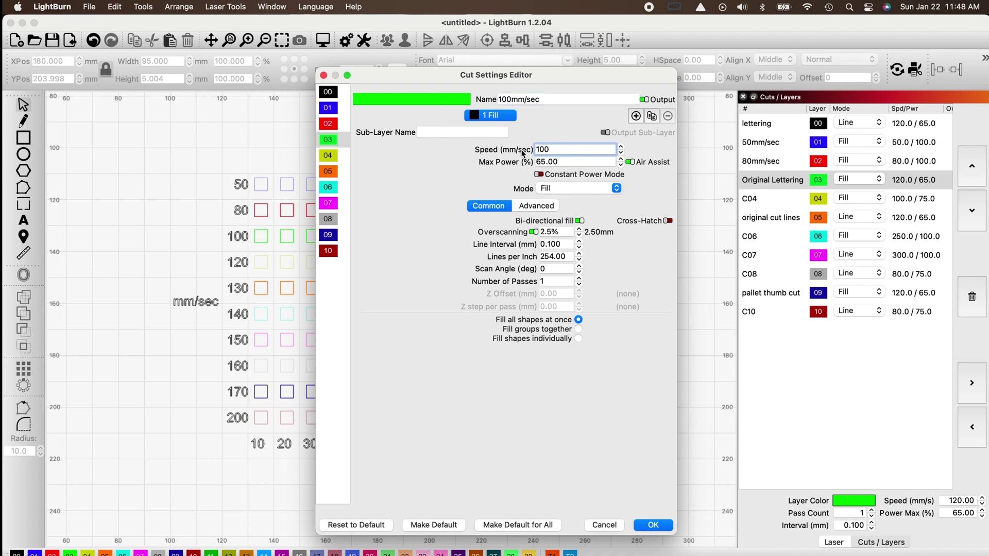
pyautogui.press('Tab')
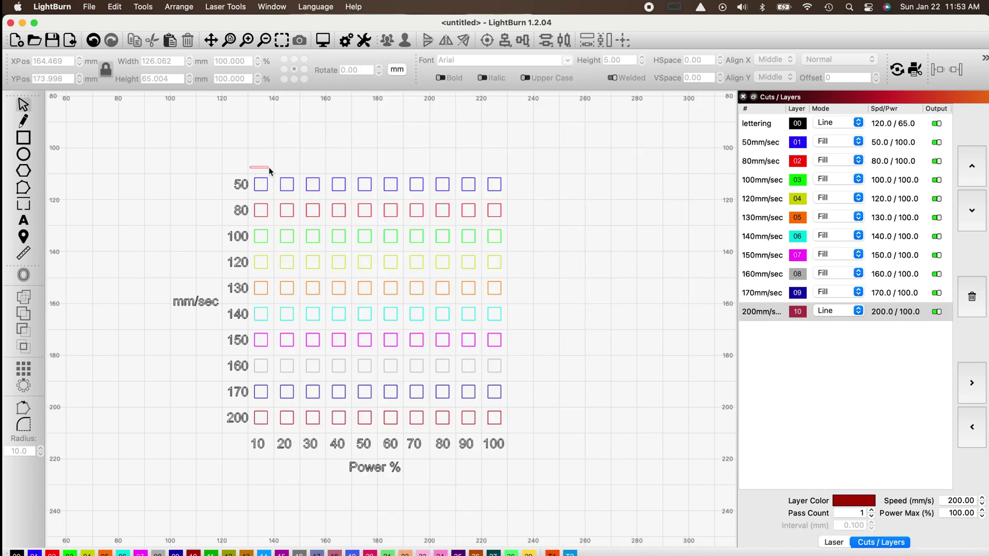
# Step: Show the shape properties and set the power scale of all squares in the 10% power column to 10
pyautogui.moveTo(274, 245); pyautogui.dragTo(274, 433)
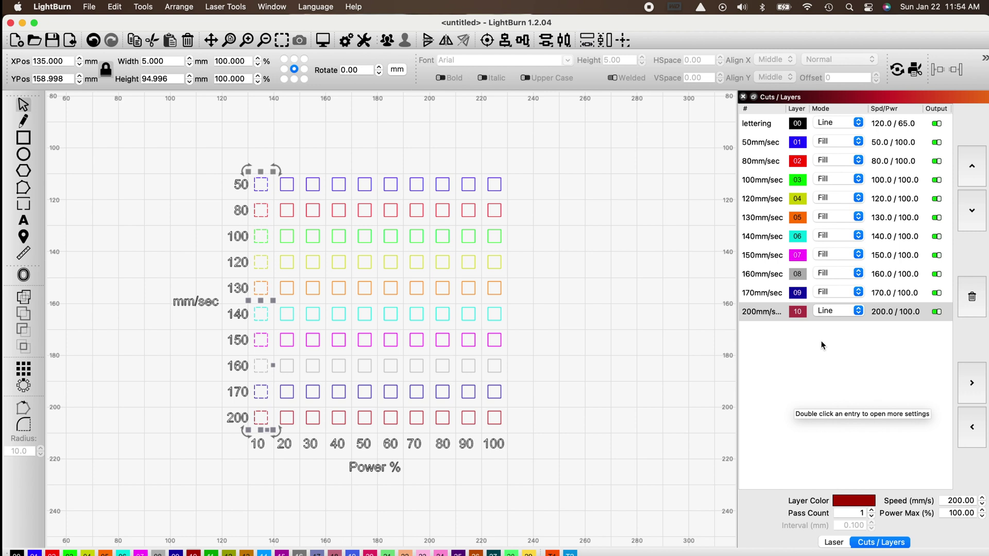
pyautogui.click(279, 9)
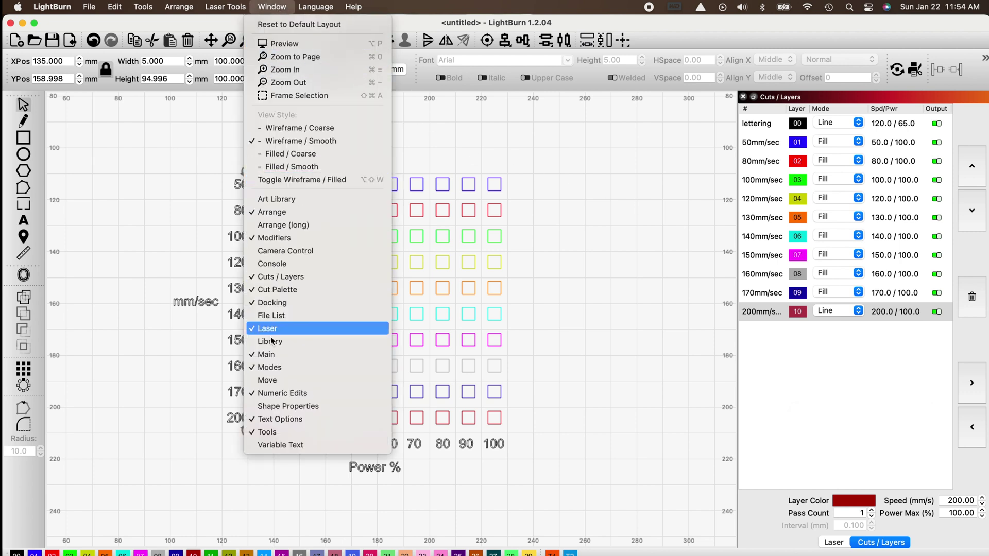
pyautogui.click(277, 407)
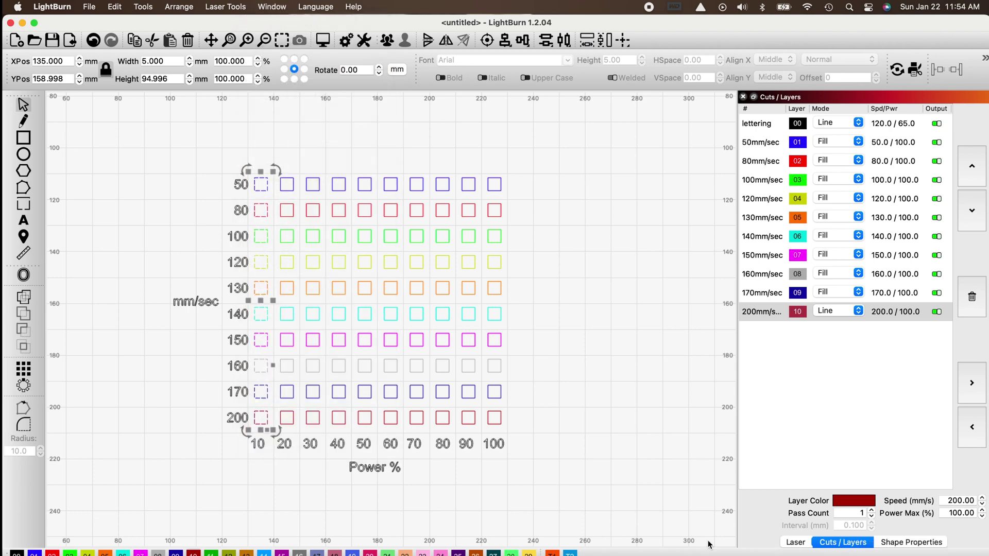
pyautogui.click(915, 543)
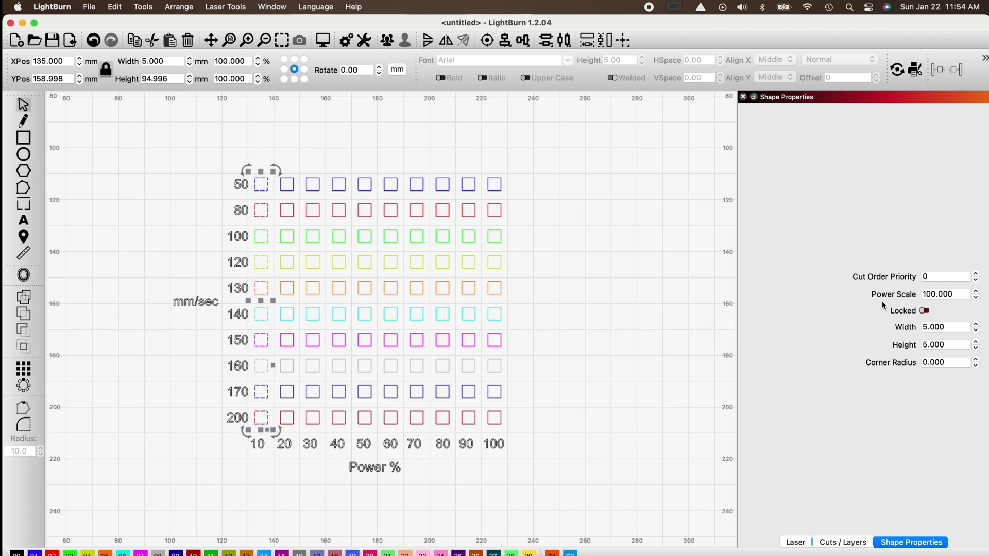
pyautogui.moveTo(959, 294); pyautogui.dragTo(915, 294)
pyautogui.write('1')
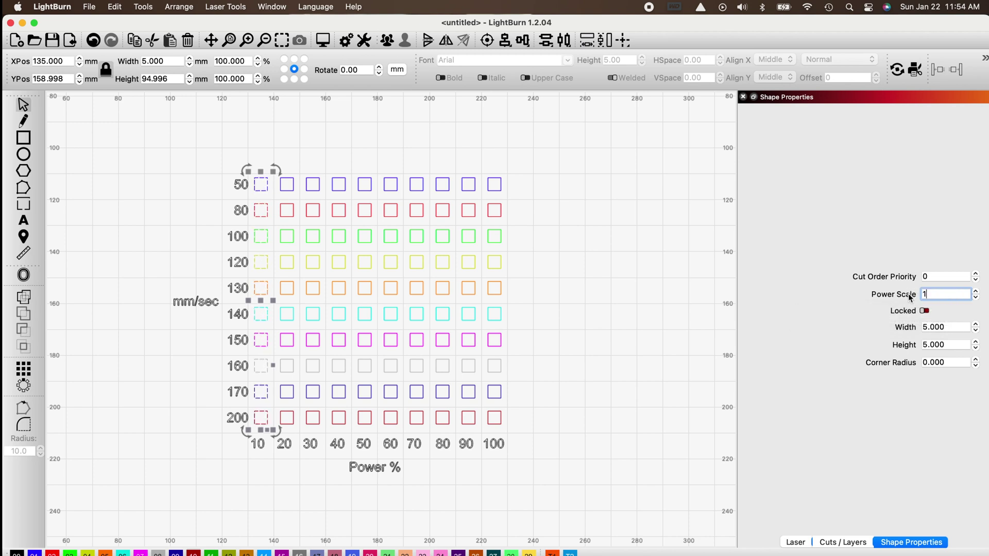
pyautogui.write('0')
pyautogui.click(347, 152)
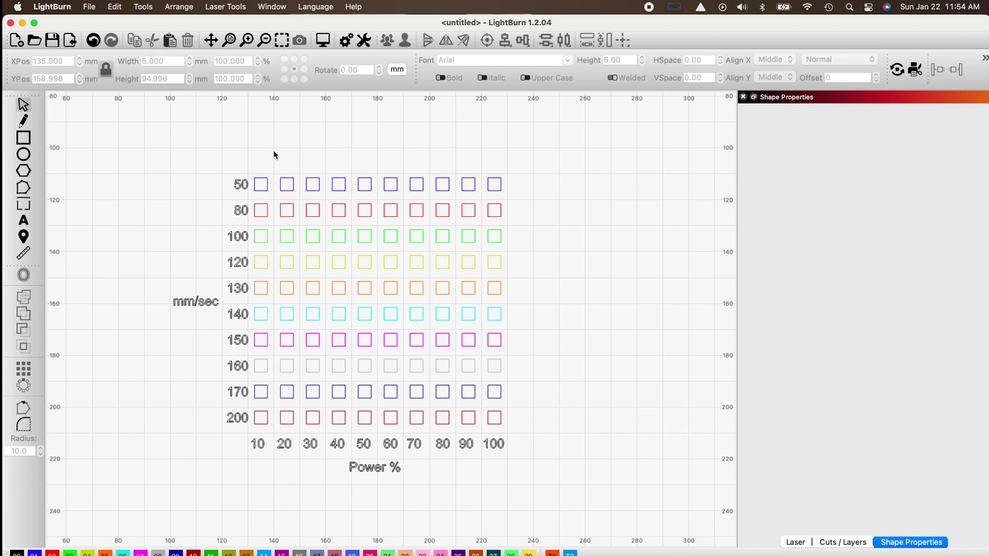
# Step: Set the power scale of all squares in the 20% power column to 20
pyautogui.moveTo(289, 153); pyautogui.dragTo(301, 427)
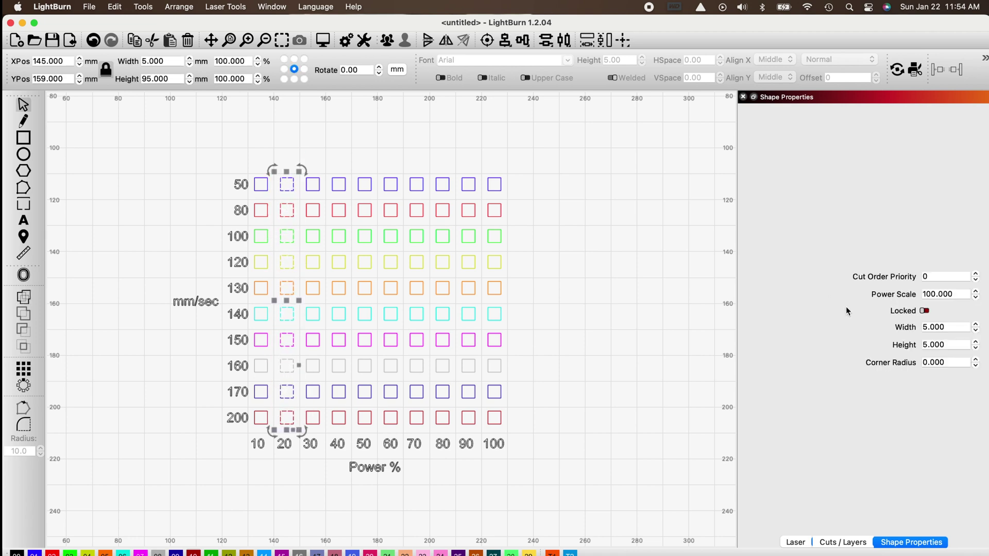
pyautogui.doubleClick(952, 294)
pyautogui.write('20')
pyautogui.press('Return')
pyautogui.click(299, 164)
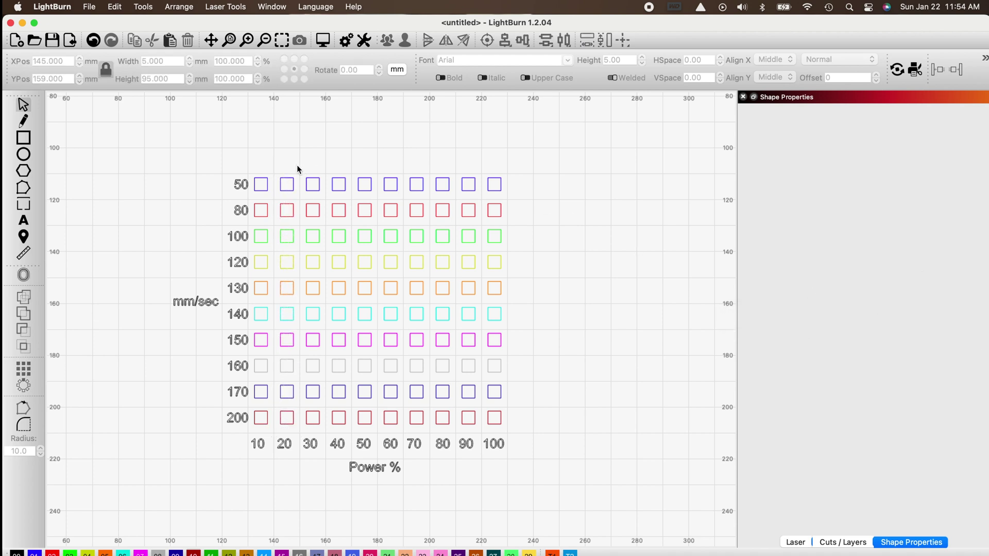
# Step: Set the power scale of all squares in the 30% power column to 30
pyautogui.moveTo(325, 208); pyautogui.dragTo(326, 428)
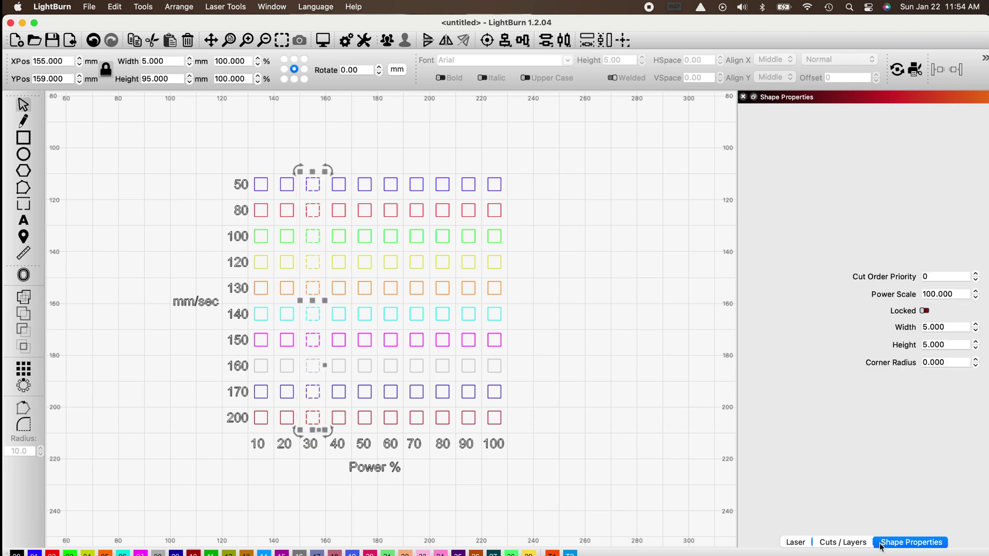
pyautogui.doubleClick(958, 294)
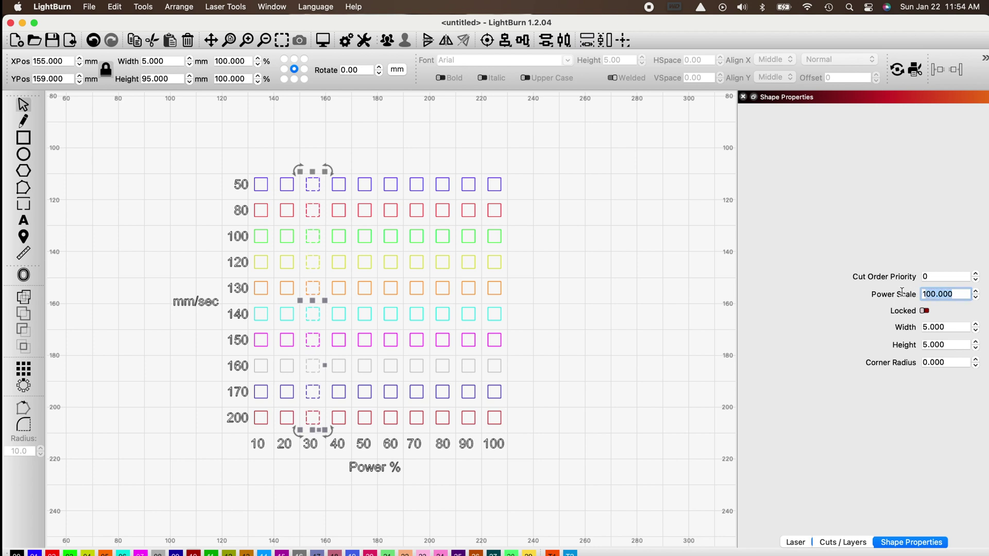
pyautogui.write('30')
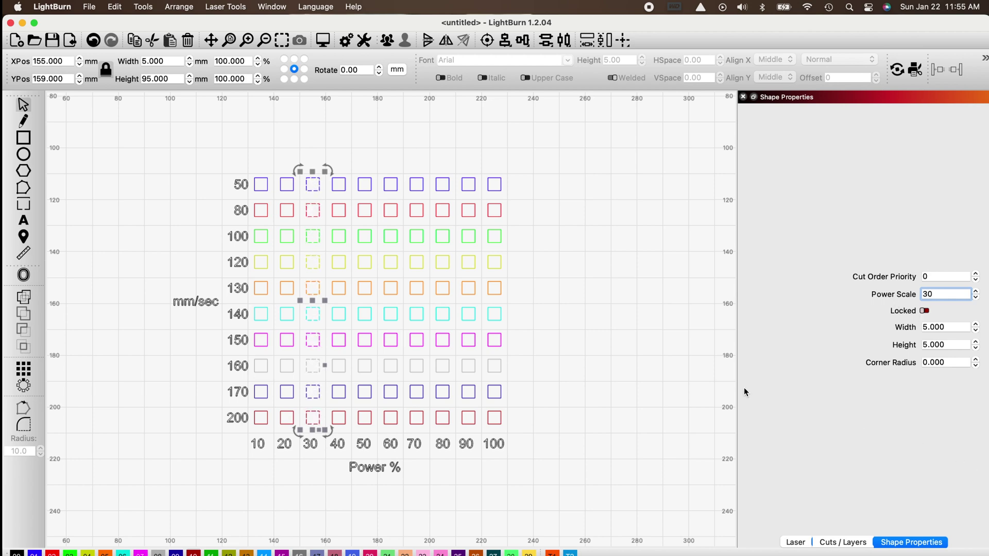
pyautogui.click(592, 313)
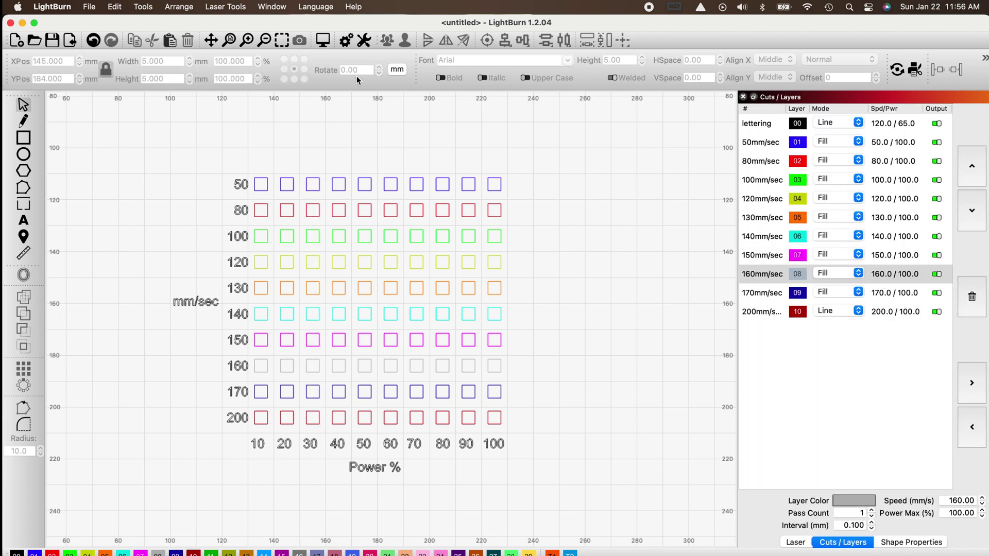
# Step: Preview the burn of the whole grid, and change the mode of the 200 mm/sec layer 10 to Fill
pyautogui.click(323, 40)
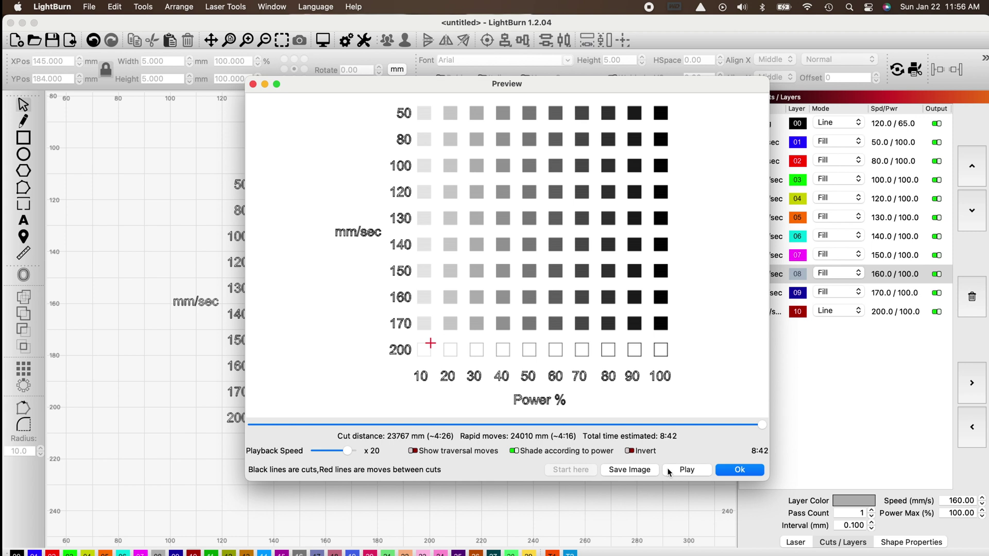
pyautogui.click(740, 470)
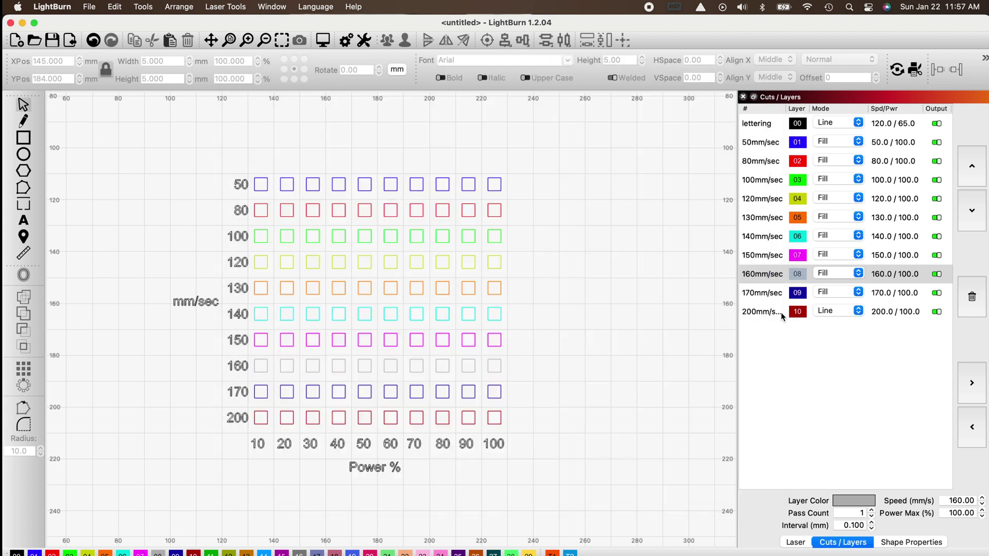
pyautogui.click(858, 312)
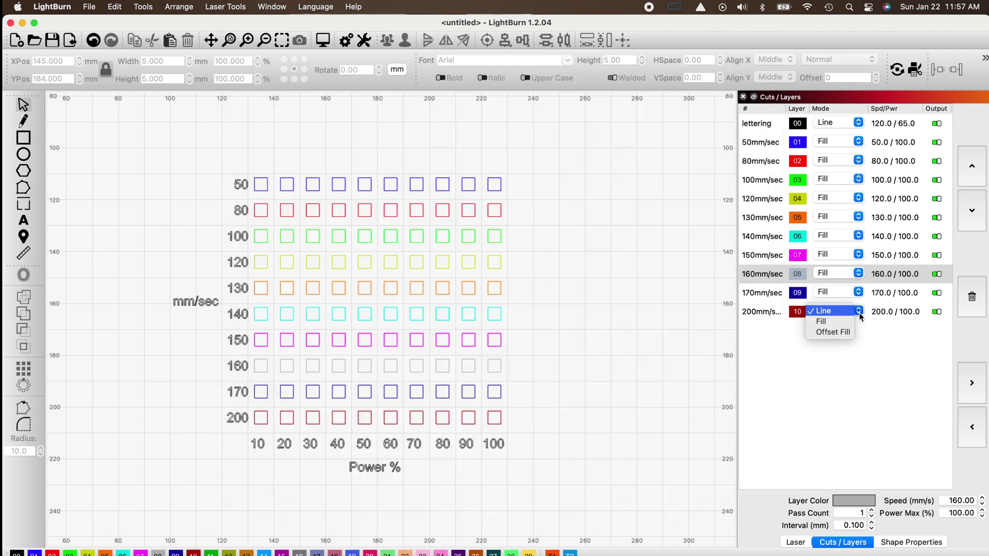
pyautogui.click(838, 323)
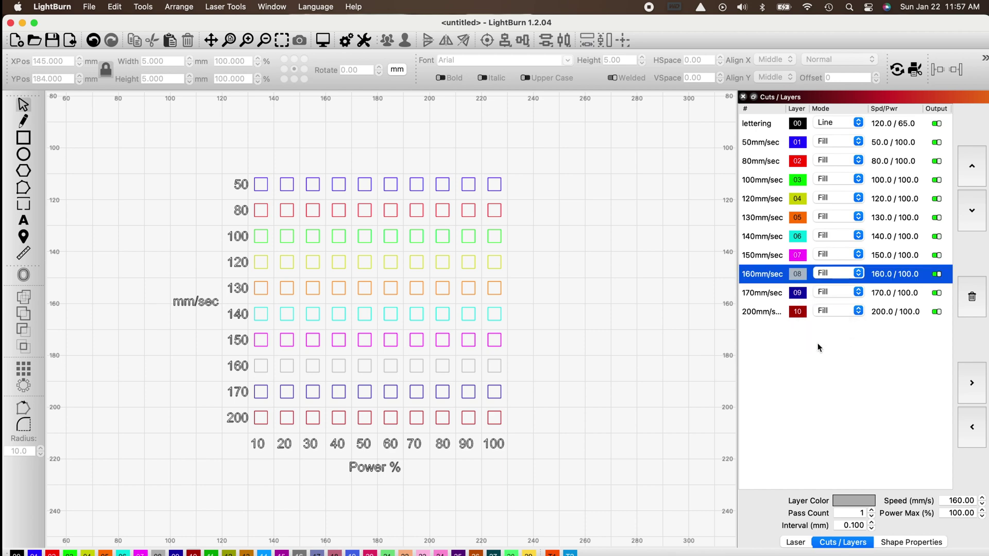
# Step: Preview the power shading of all rows of the finished grid, and close the preview
pyautogui.click(323, 40)
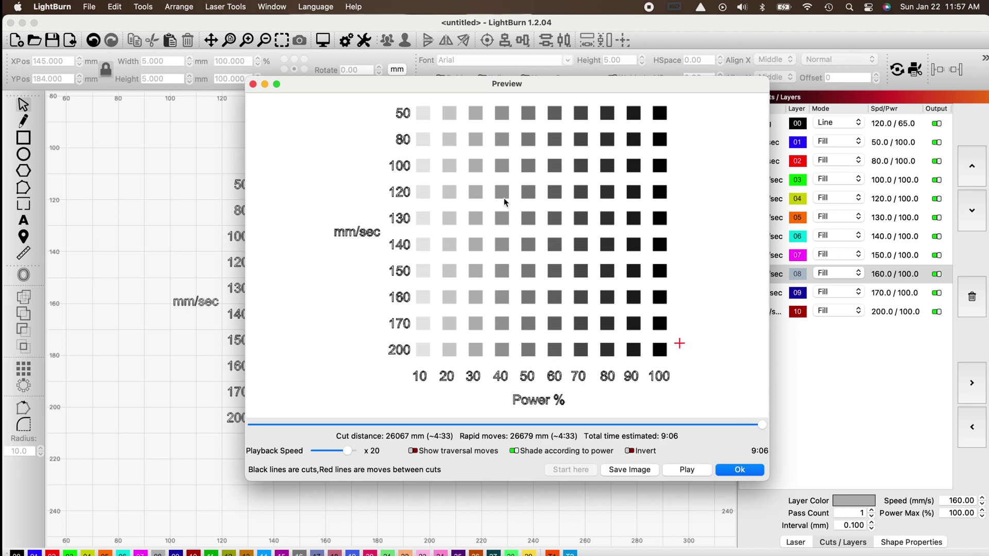
pyautogui.click(739, 470)
pyautogui.click(636, 440)
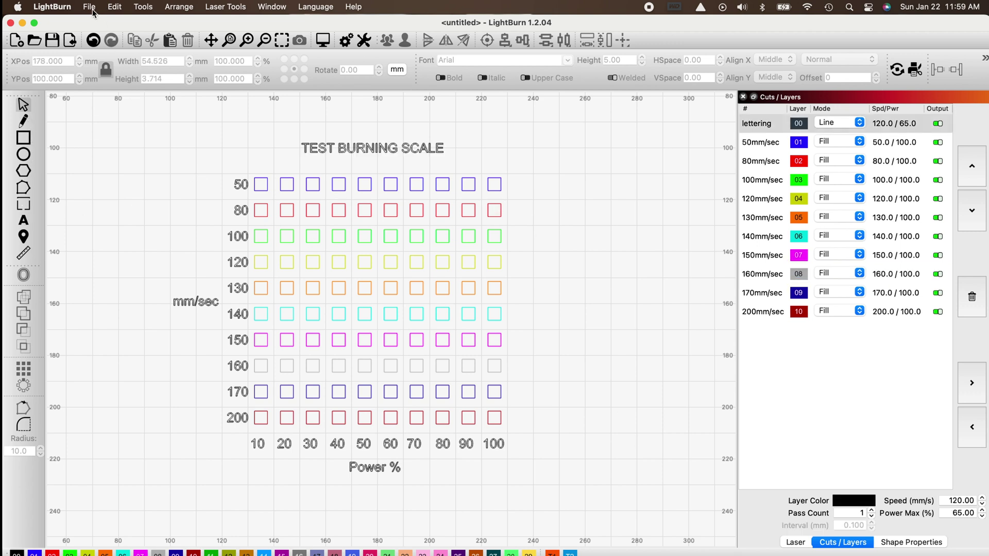
# Step: Save the project as "Test Grid for show" in the Xtool laser files folder
pyautogui.click(90, 6)
pyautogui.click(123, 119)
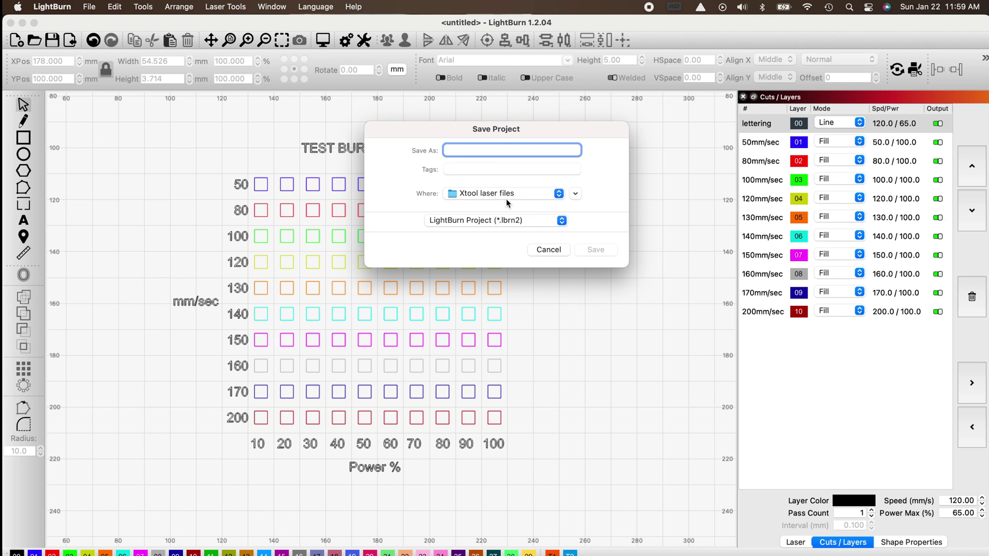
pyautogui.write('Test Grid for show')
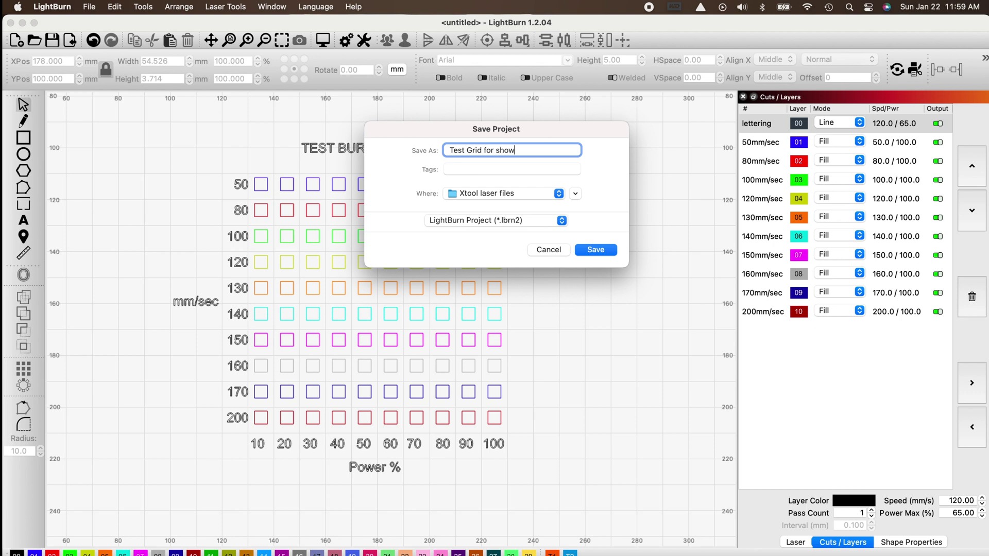
pyautogui.press('Return')
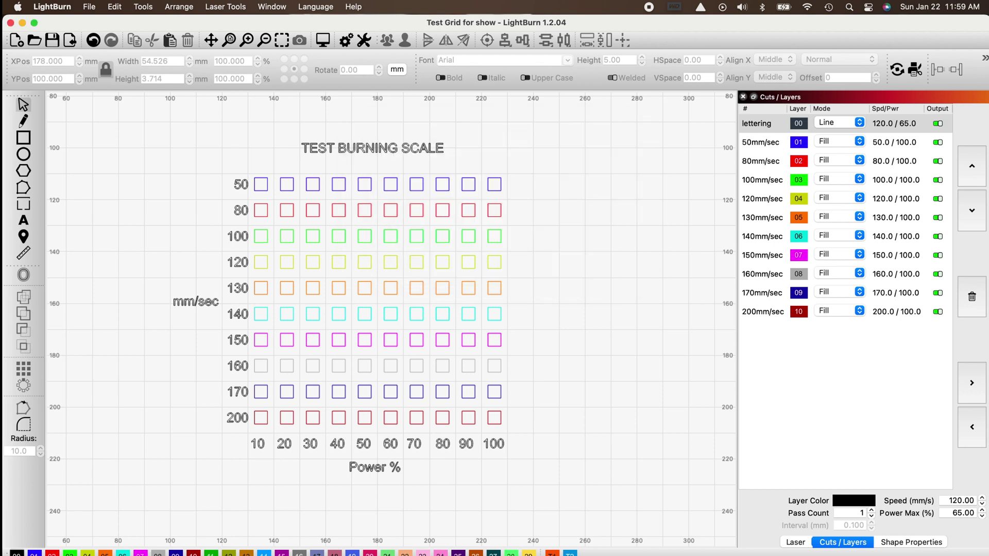
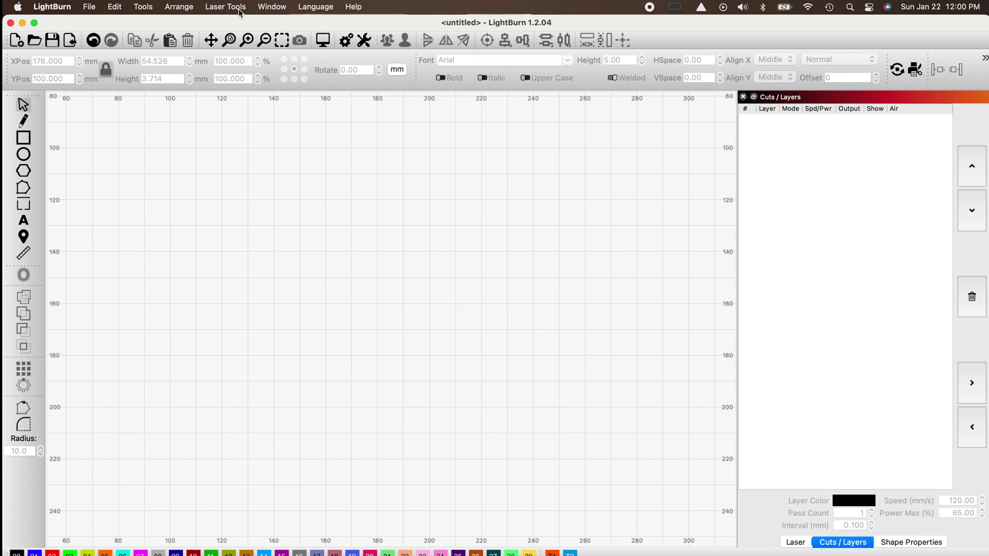
# Step: Open the Material Test generator and use Speed as the row parameter and Power as the column parameter
pyautogui.click(233, 10)
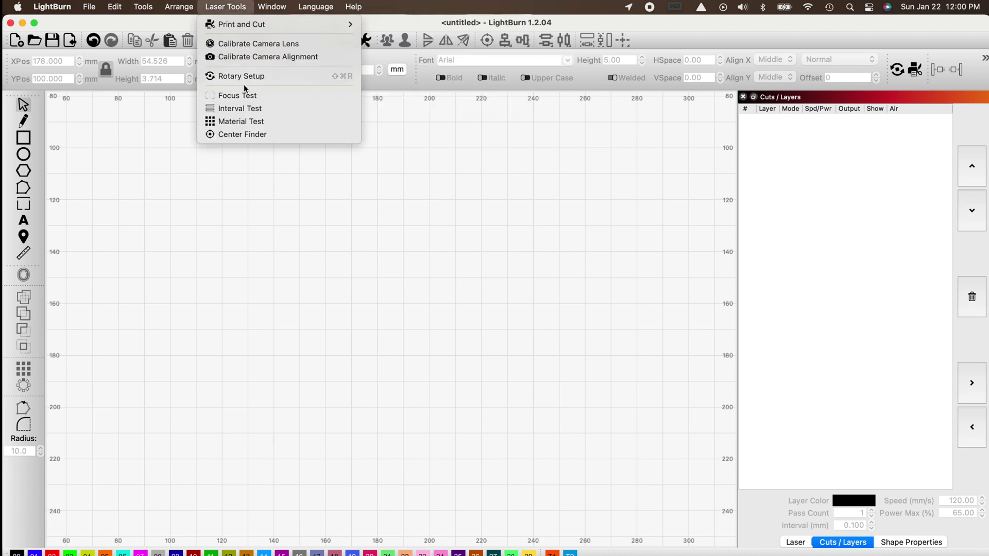
pyautogui.click(276, 122)
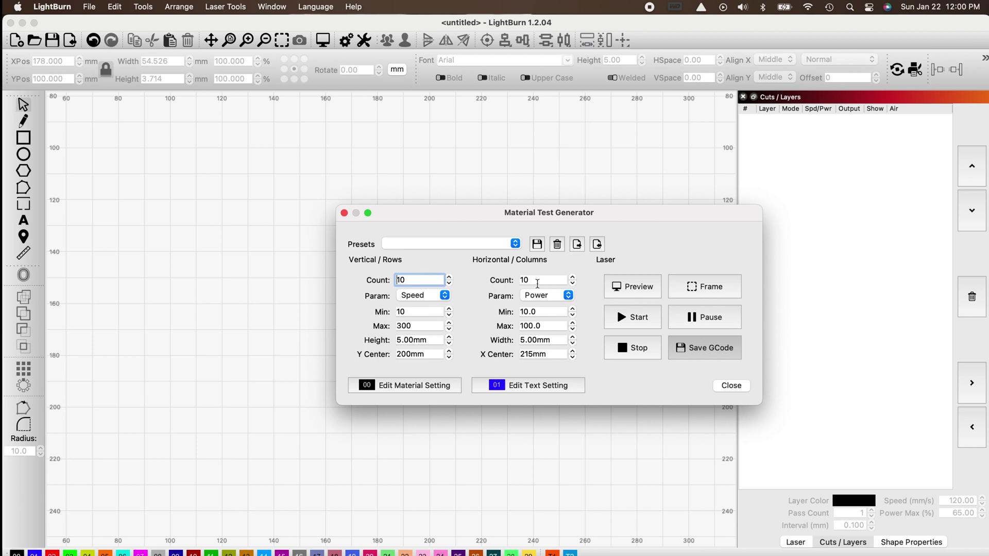
pyautogui.click(445, 296)
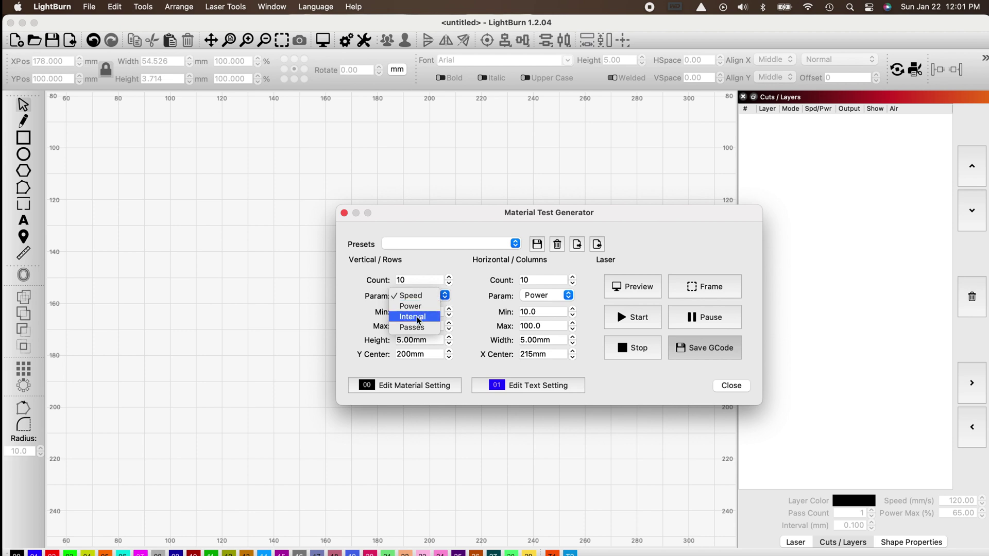
pyautogui.click(418, 298)
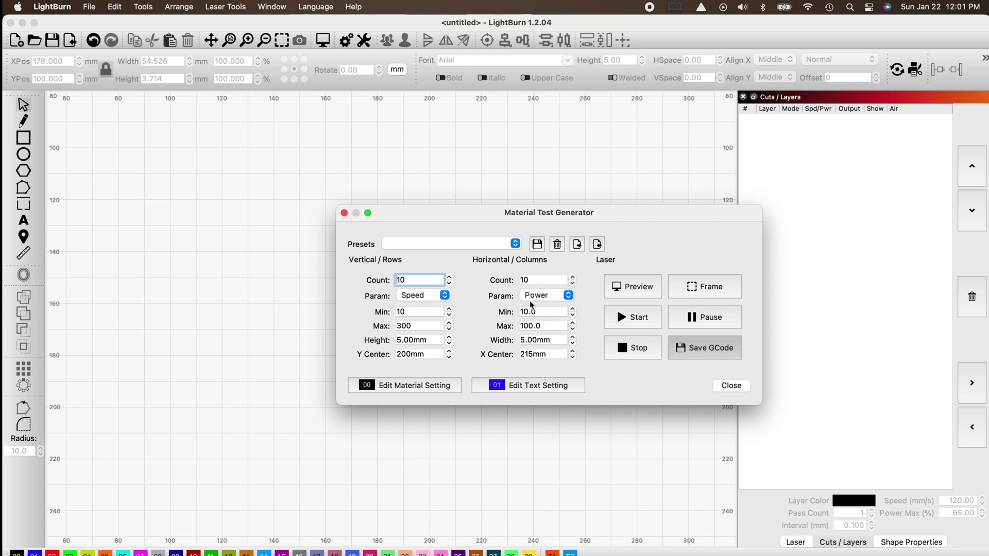
pyautogui.click(567, 299)
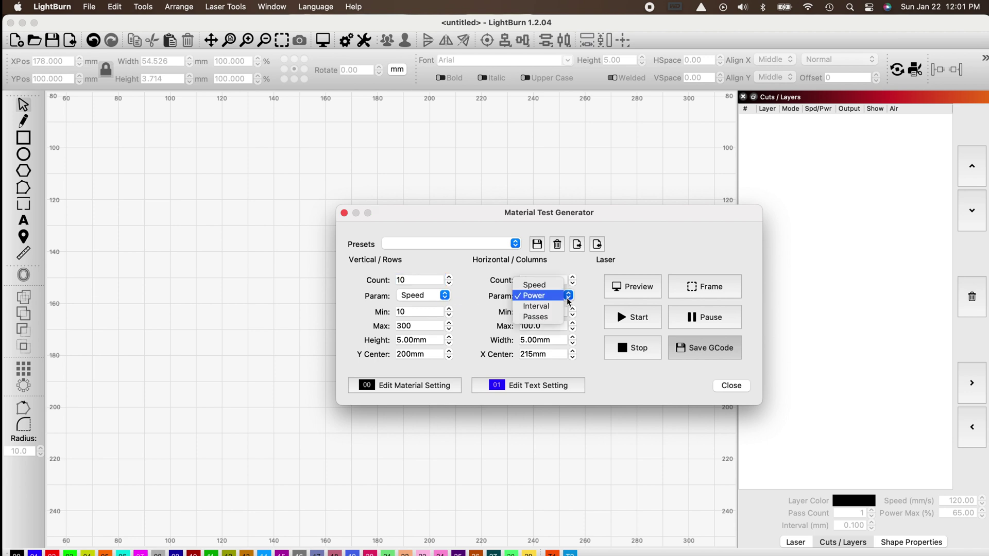
pyautogui.click(534, 302)
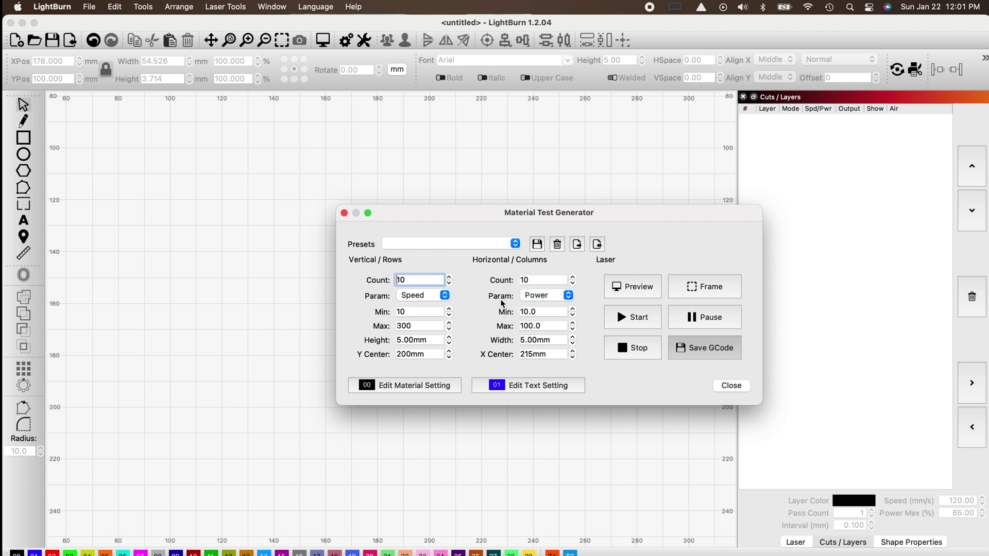
# Step: Set the row speed range of the material test to a minimum of 50 and a maximum of 200
pyautogui.doubleClick(412, 313)
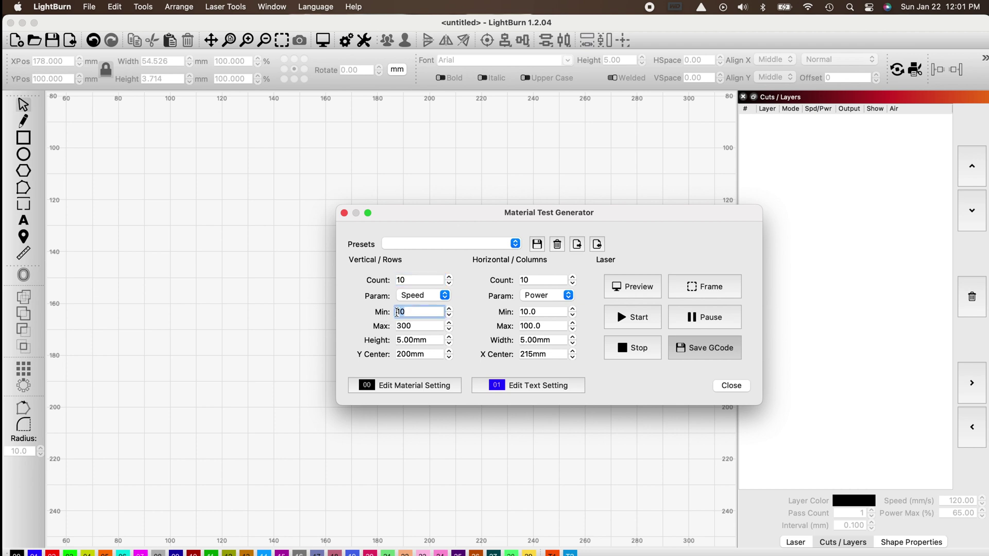
pyautogui.write('50')
pyautogui.click(422, 326)
pyautogui.moveTo(422, 326); pyautogui.dragTo(379, 326)
pyautogui.write('2')
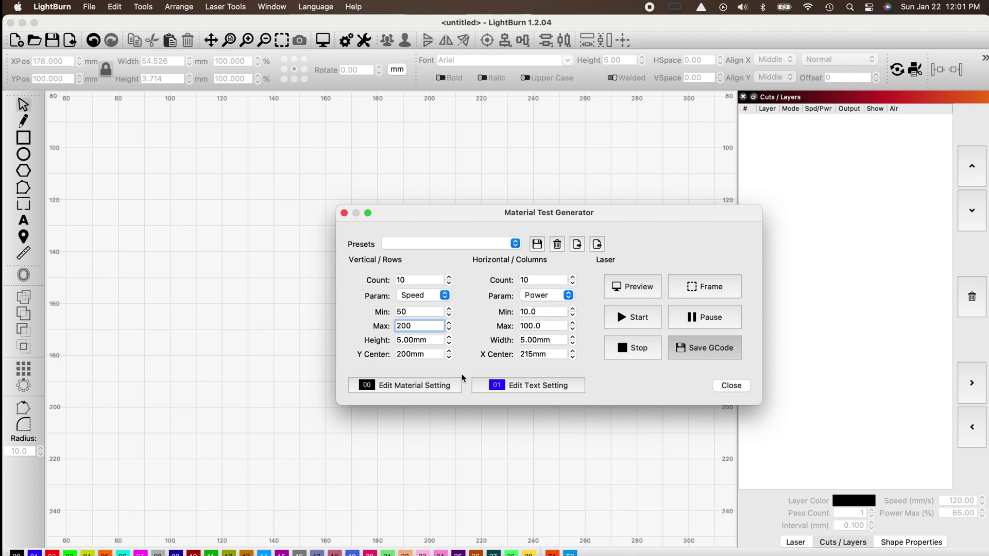
# Step: Change the mode in the test's material settings to Fill
pyautogui.click(418, 386)
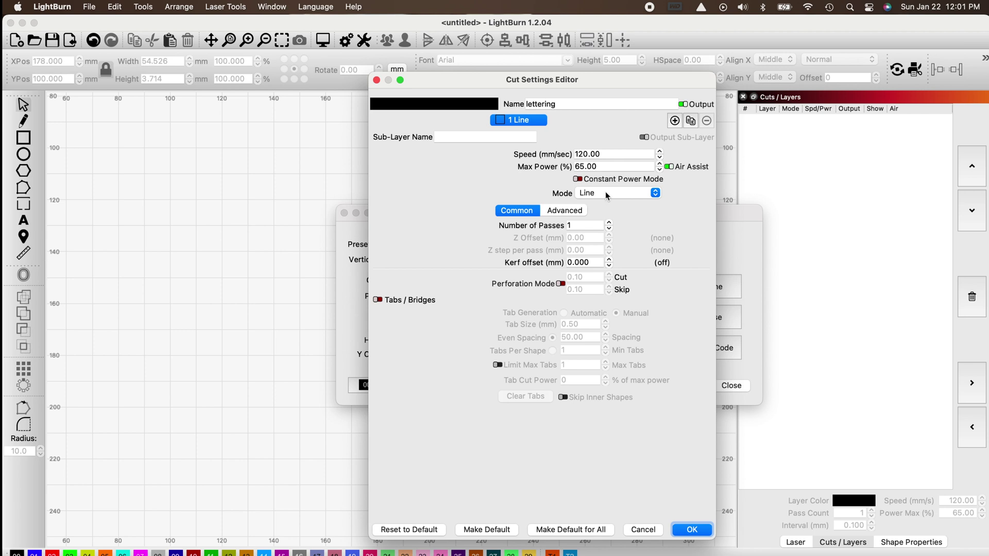
pyautogui.click(653, 197)
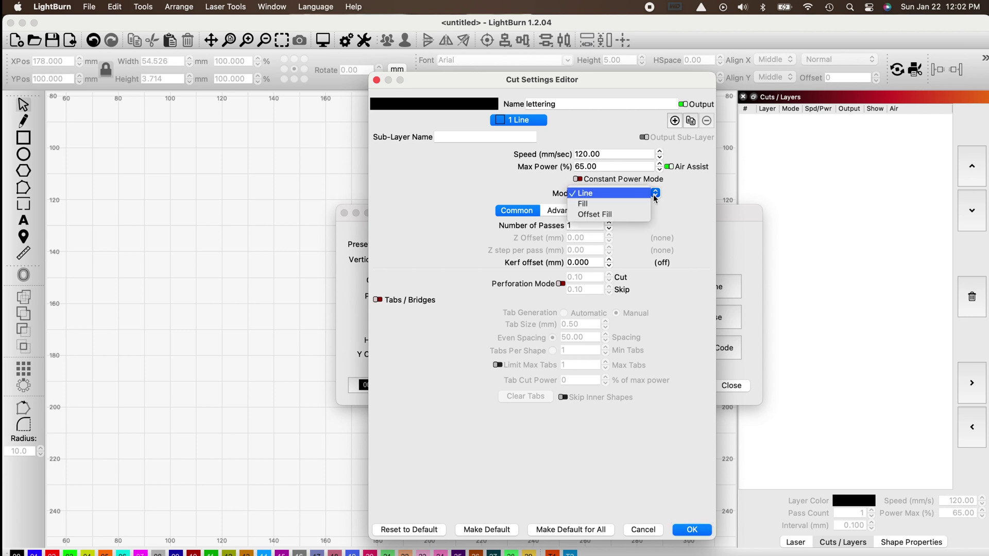
pyautogui.click(625, 205)
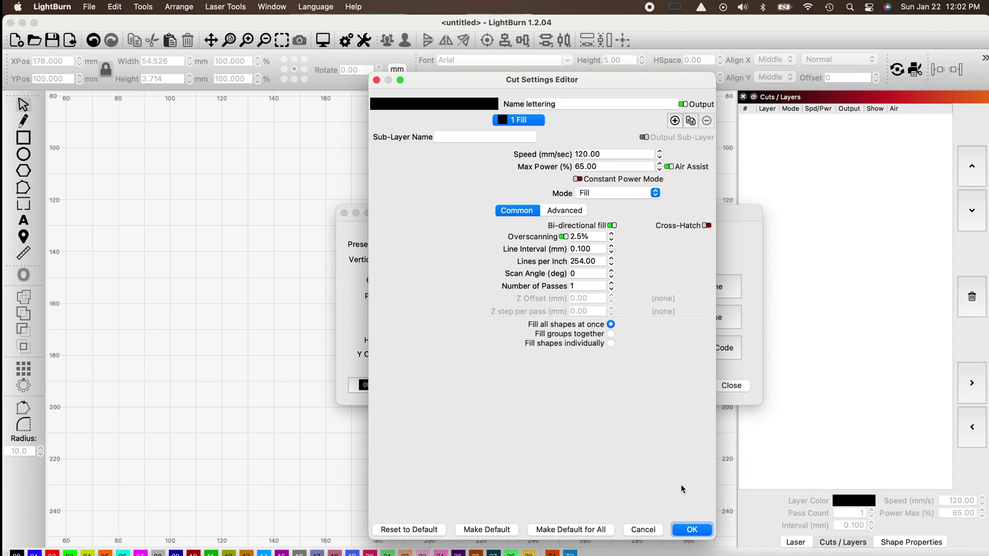
pyautogui.click(692, 529)
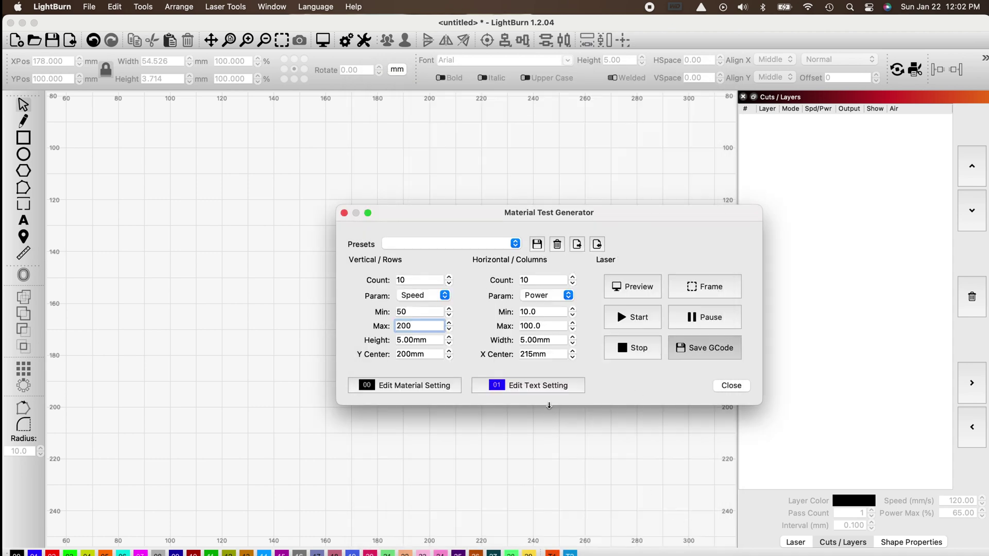
# Step: Set the test's text settings to a speed of 120 mm/sec and a max power of 65%
pyautogui.click(550, 387)
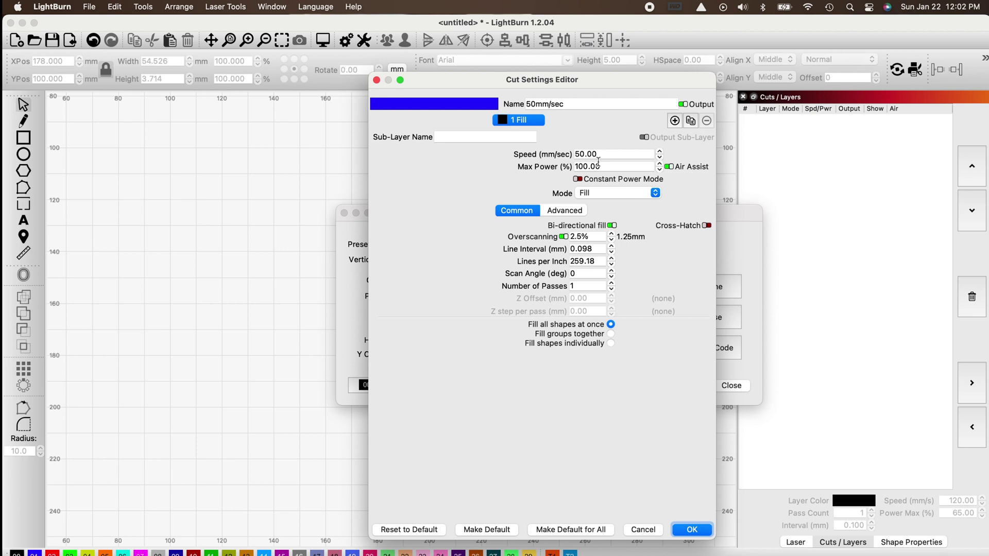
pyautogui.click(609, 153)
pyautogui.press('super+a')
pyautogui.write('120')
pyautogui.press('Tab')
pyautogui.write('65')
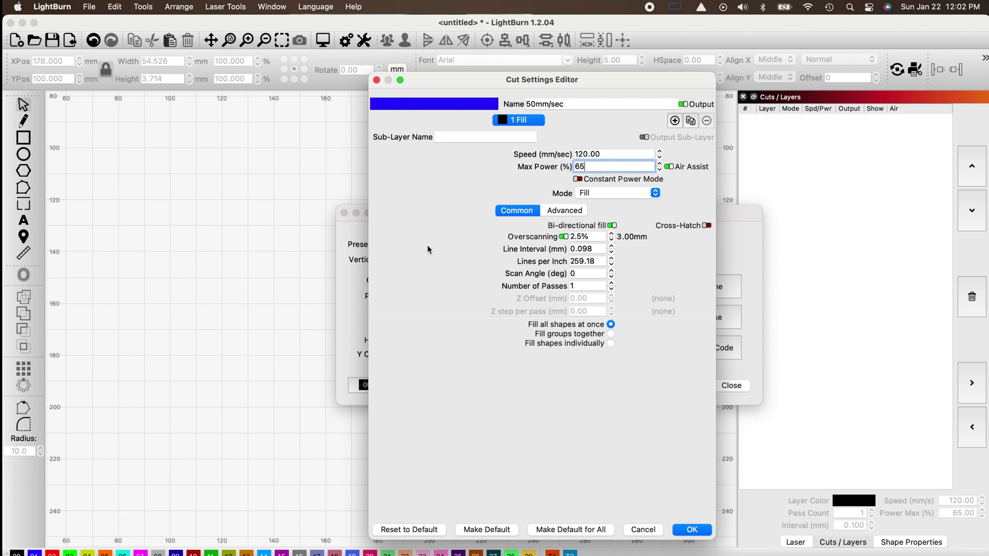
pyautogui.click(692, 530)
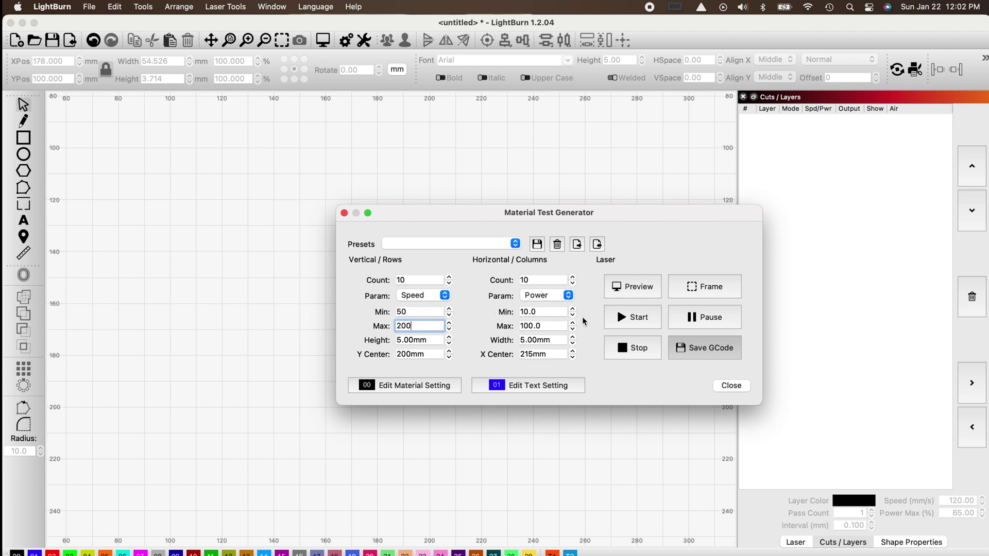
# Step: Preview the generated material test, and save its GCode as "automatic test grid" in the Xtool laser files folder
pyautogui.click(634, 291)
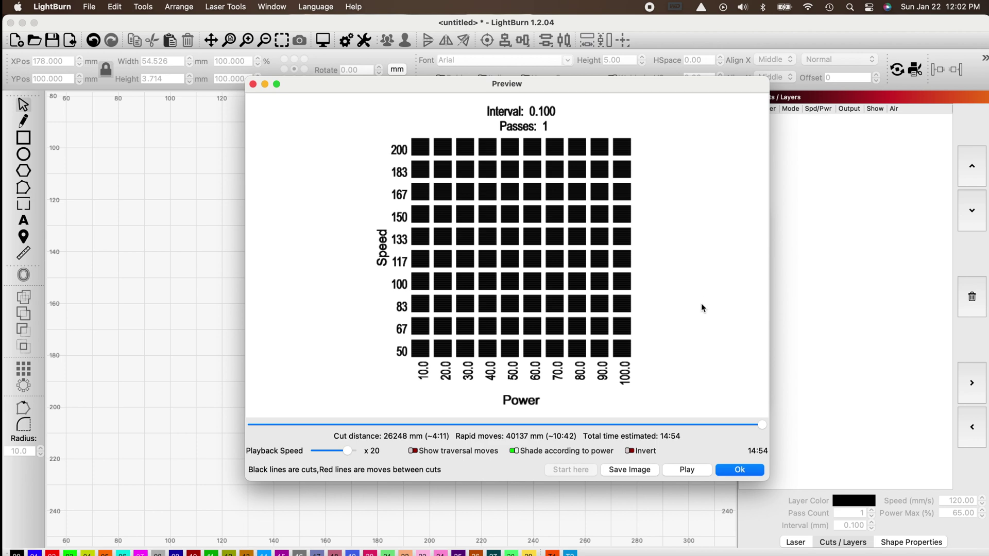
pyautogui.click(740, 473)
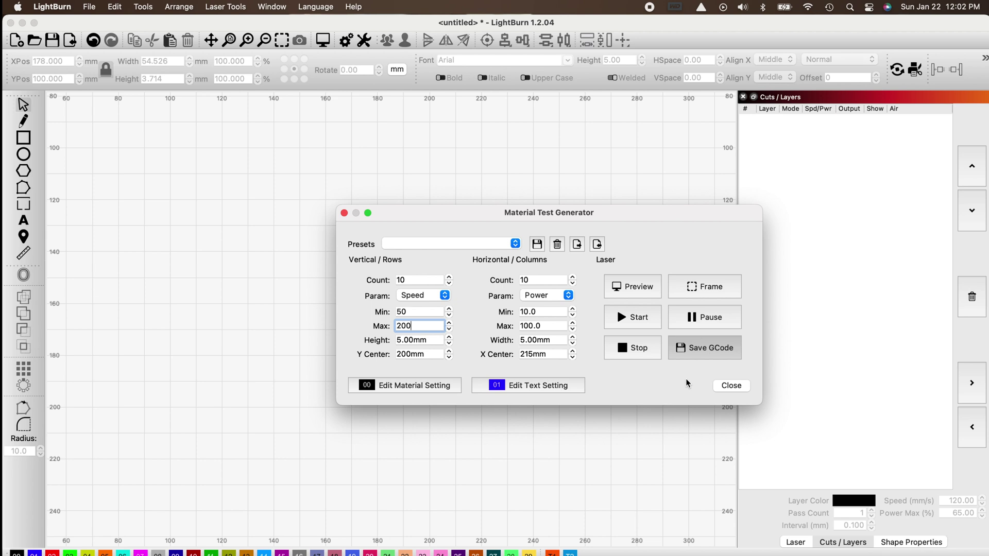
pyautogui.click(707, 355)
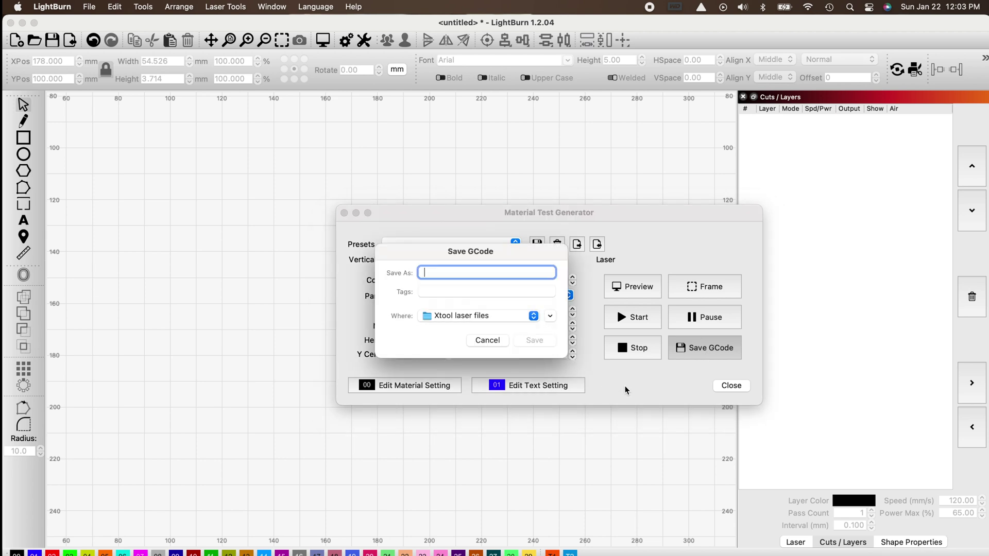
pyautogui.write('autom')
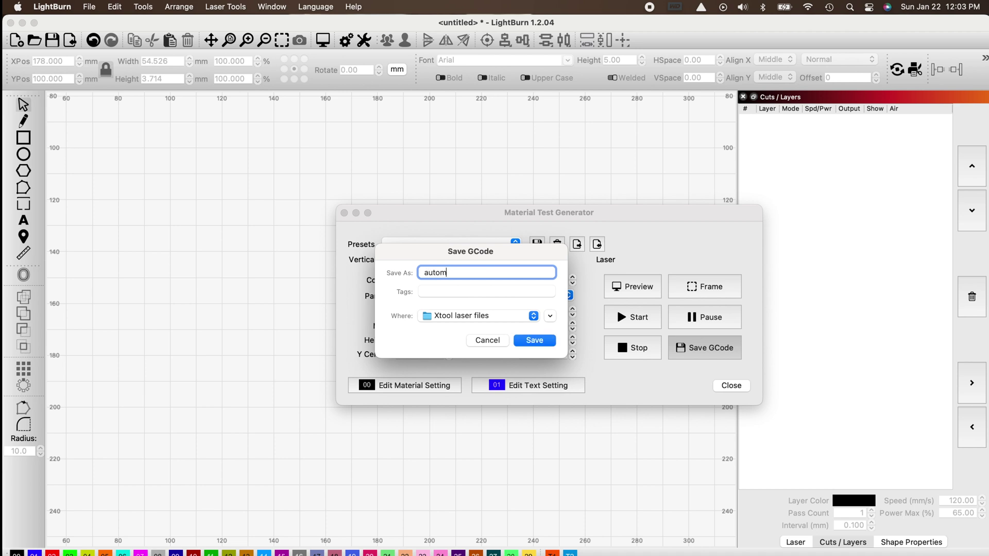
pyautogui.write('atic test gir')
pyautogui.press('BackSpace')
pyautogui.press('BackSpace')
pyautogui.write('rid')
pyautogui.press('Return')
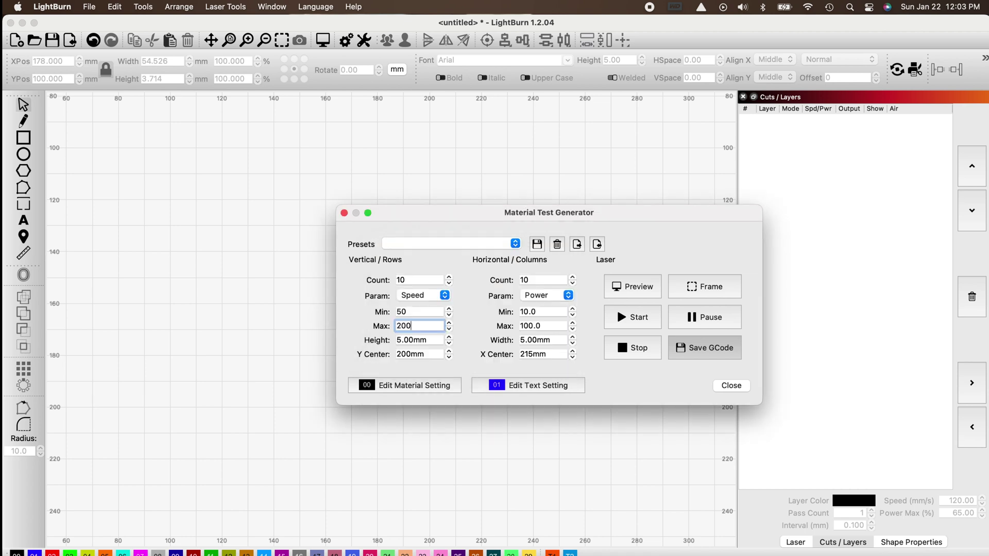
# Step: Close the Material Test generator and import the saved GCode test grid into the workspace
pyautogui.click(344, 213)
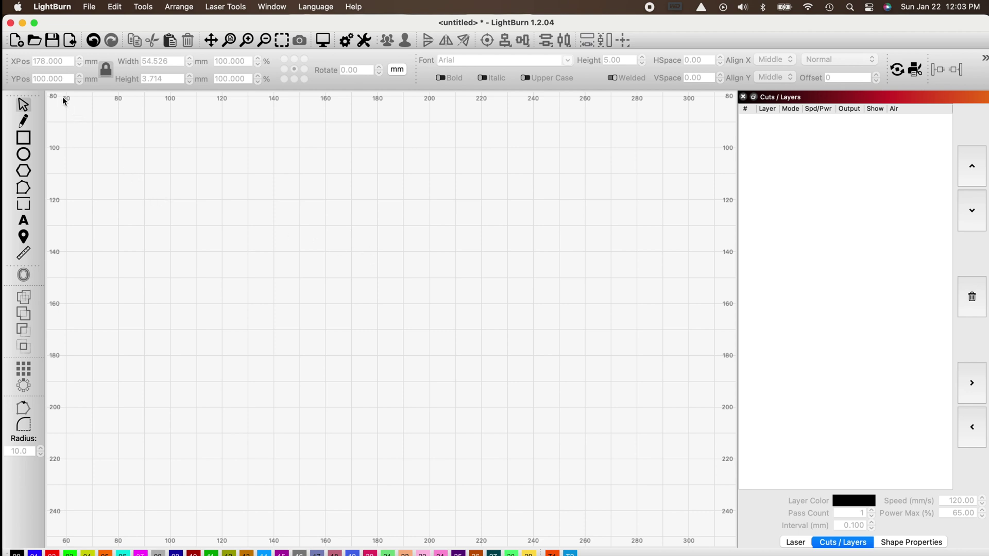
pyautogui.click(70, 41)
pyautogui.doubleClick(686, 238)
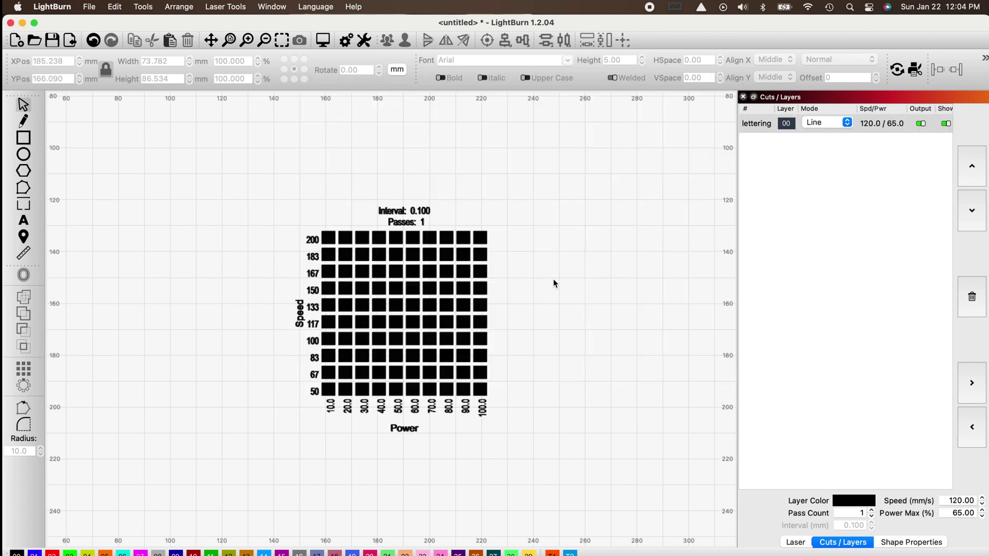
pyautogui.click(585, 245)
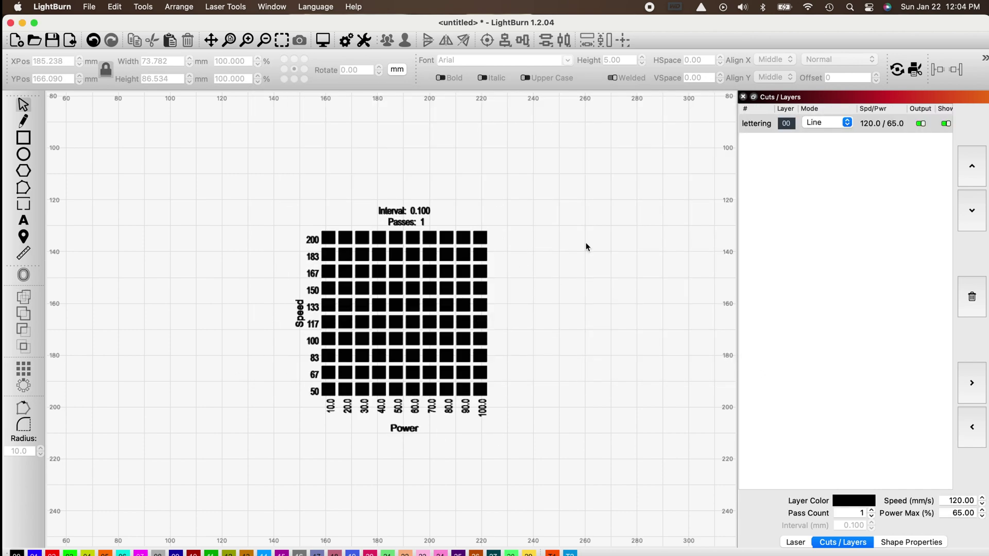